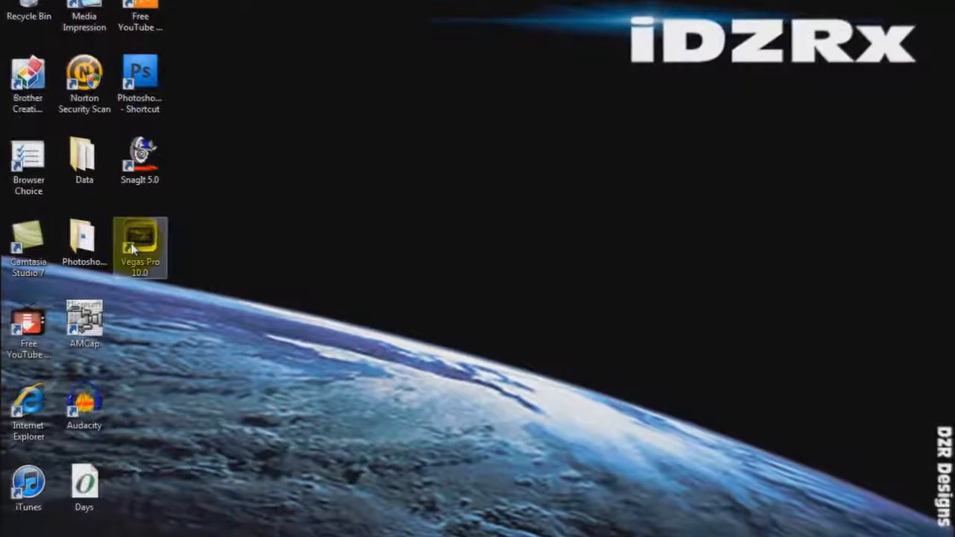
- Launch Vegas Pro 10.0 and open its Display preferences
{"action": "double_click", "coordinate": [132, 250]}
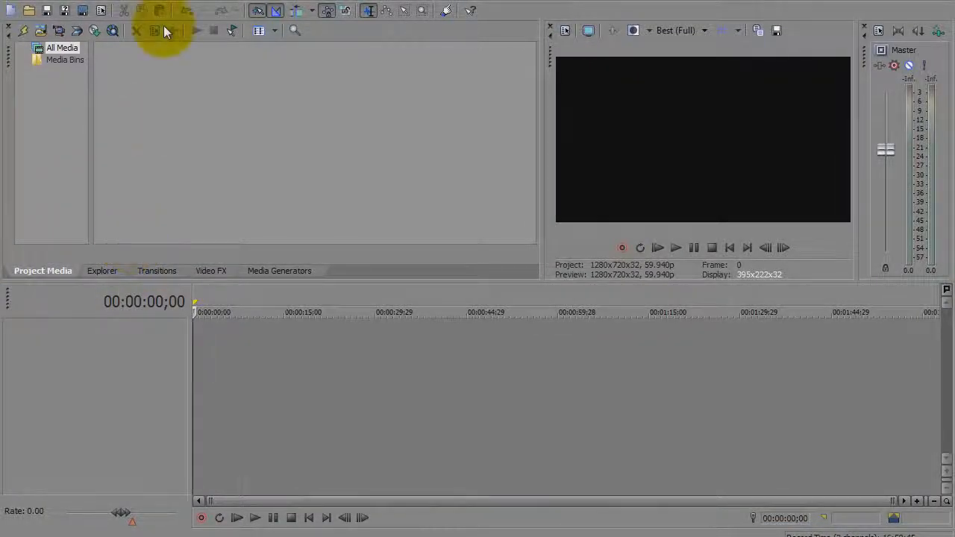
{"action": "left_click", "coordinate": [162, 3]}
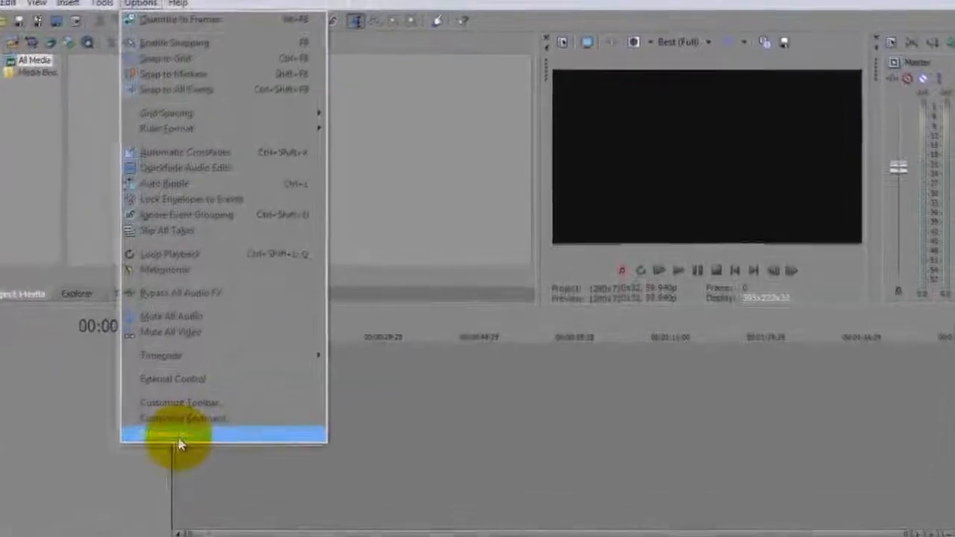
{"action": "left_click", "coordinate": [177, 437]}
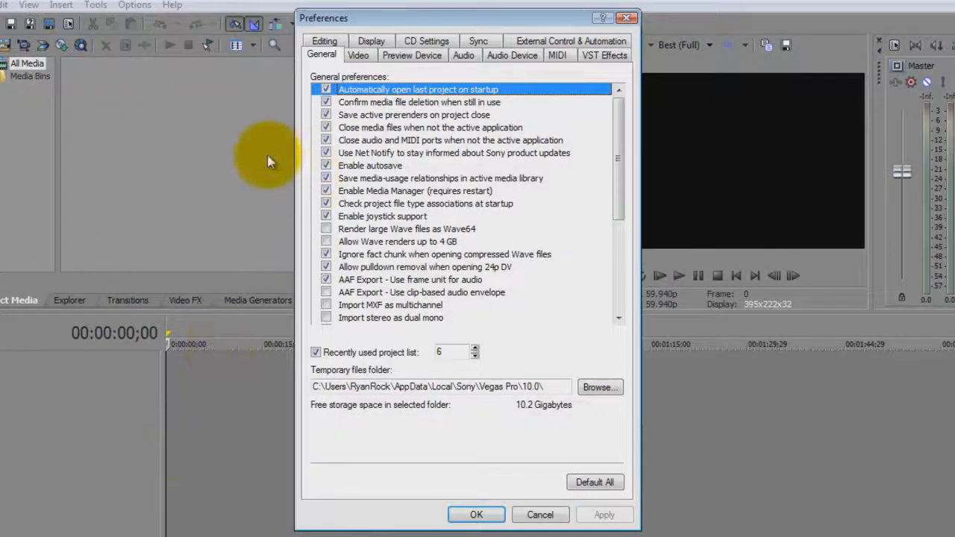
{"action": "left_click", "coordinate": [415, 52]}
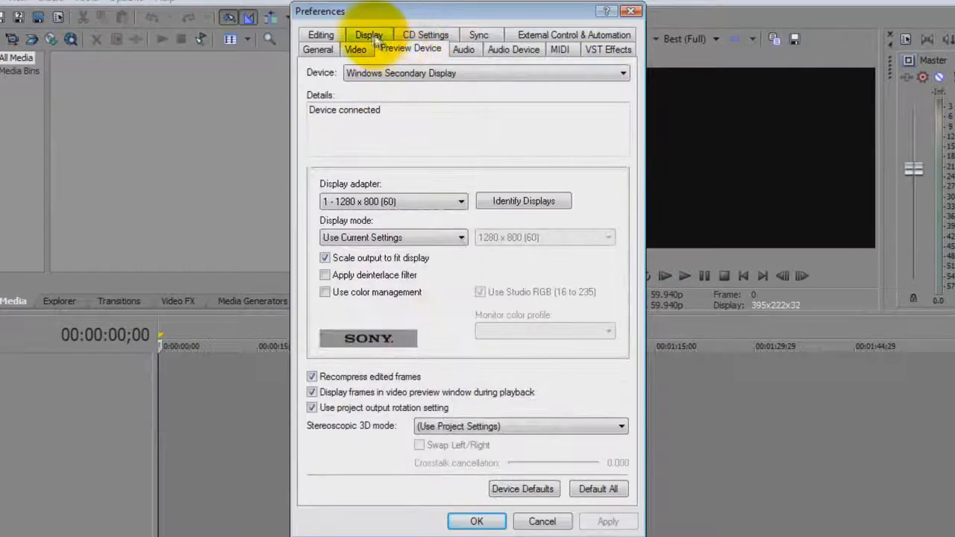
{"action": "left_click", "coordinate": [370, 36]}
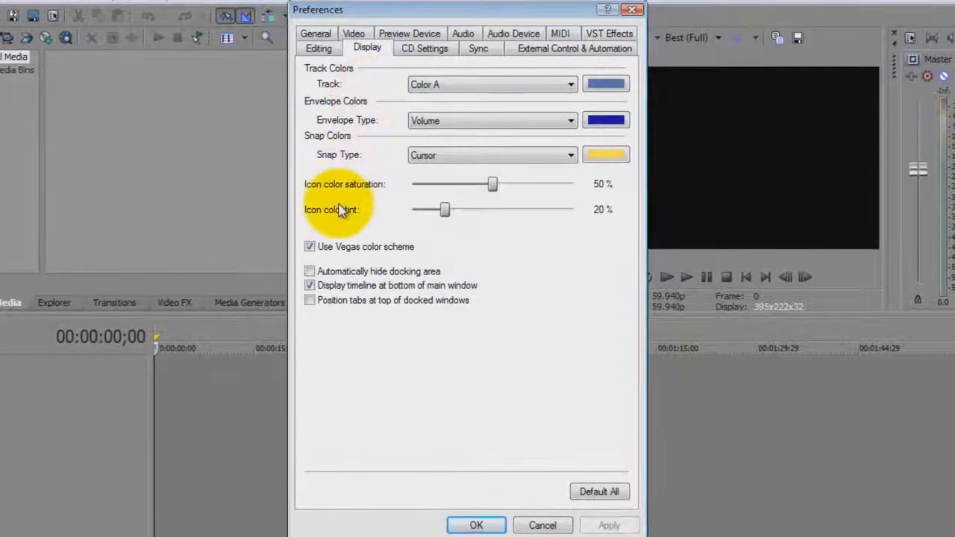
- Disable the Vegas color scheme and the display of the timeline at the bottom of the main window, and accept the preference changes
{"action": "left_click", "coordinate": [311, 248]}
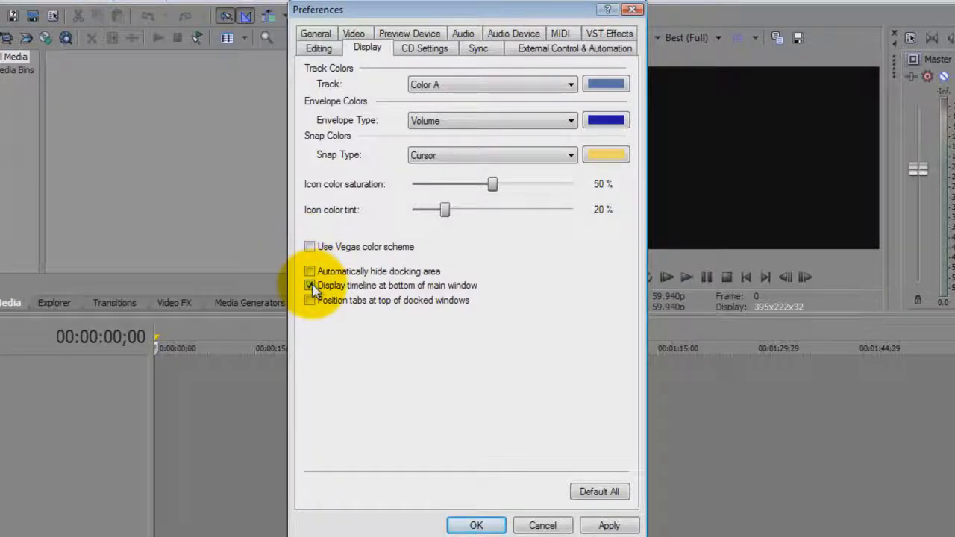
{"action": "left_click", "coordinate": [609, 527]}
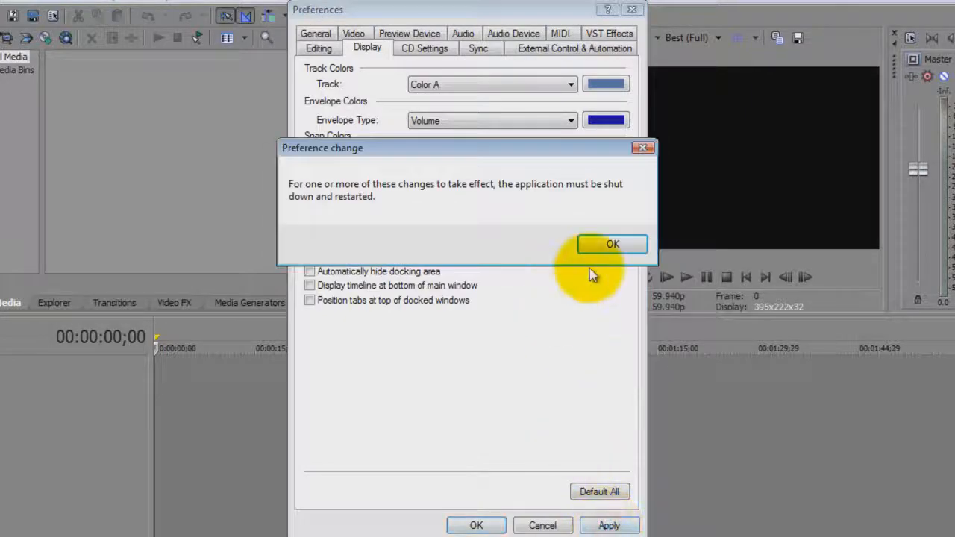
{"action": "left_click", "coordinate": [611, 244]}
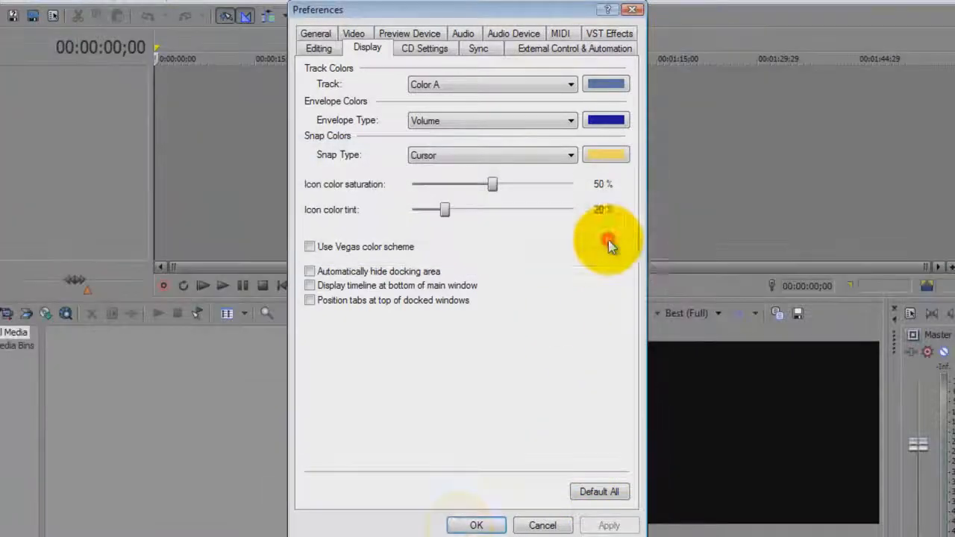
{"action": "left_click", "coordinate": [476, 526]}
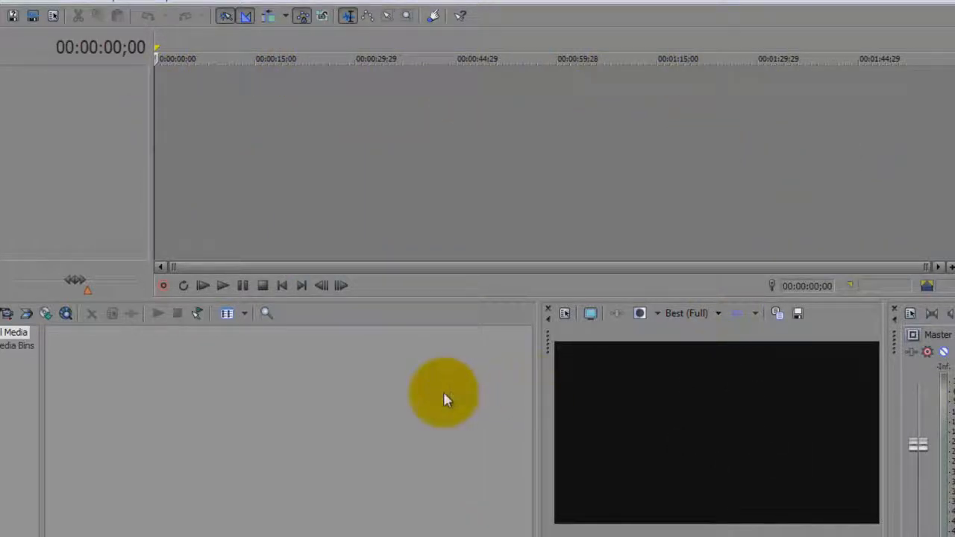
{"action": "left_click", "coordinate": [60, 536]}
{"action": "left_click", "coordinate": [106, 536]}
{"action": "left_click", "coordinate": [15, 536]}
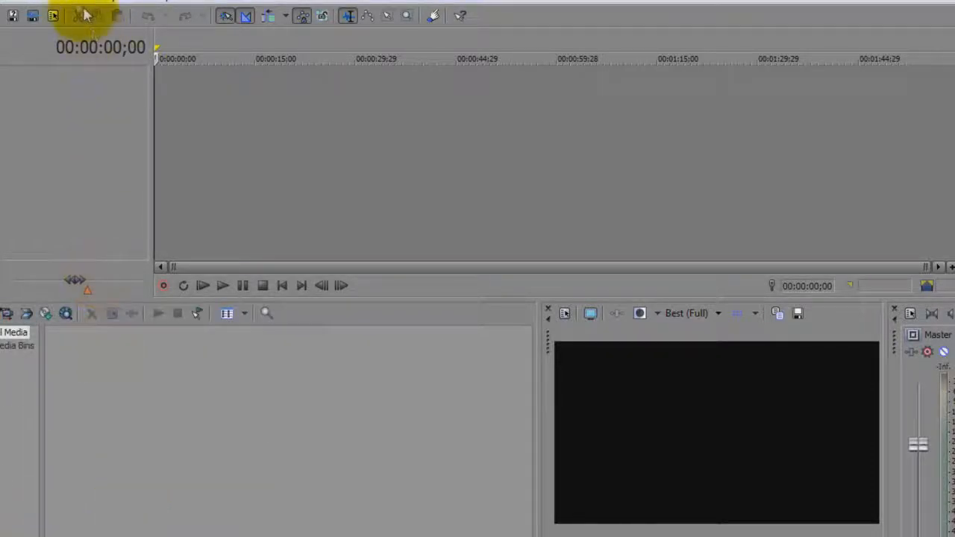
- Re-enable displaying the timeline at the bottom of the main window in the Display preferences and restart Vegas Pro
{"action": "left_click", "coordinate": [111, 3]}
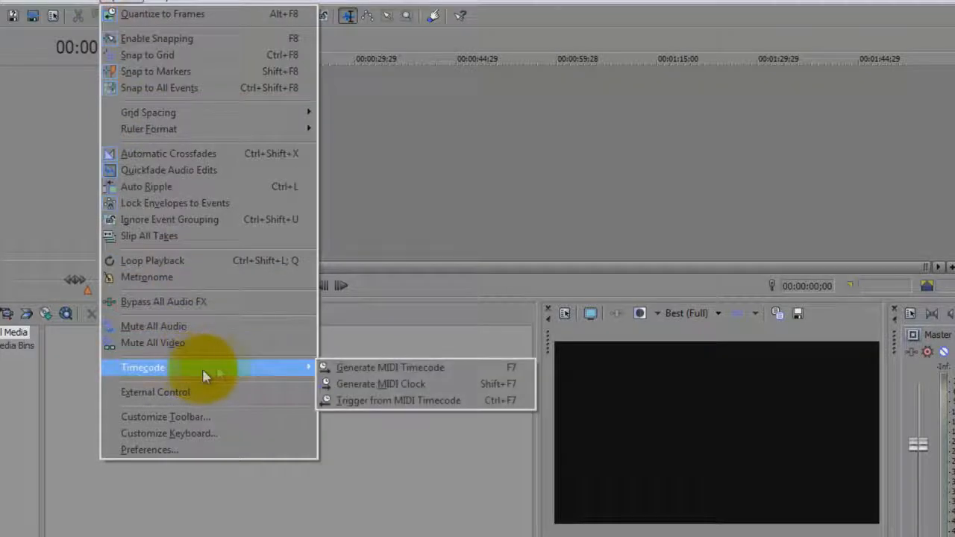
{"action": "left_click", "coordinate": [234, 450]}
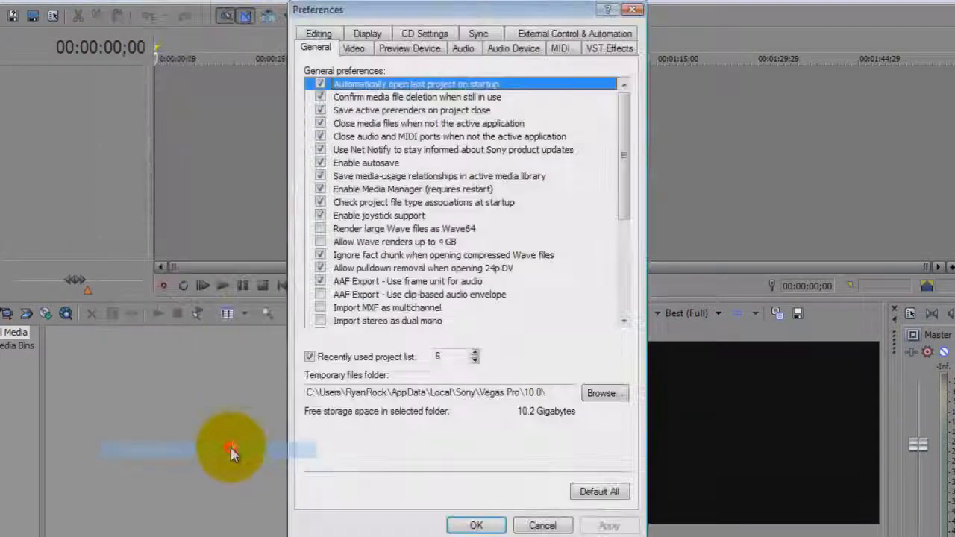
{"action": "left_click", "coordinate": [367, 33]}
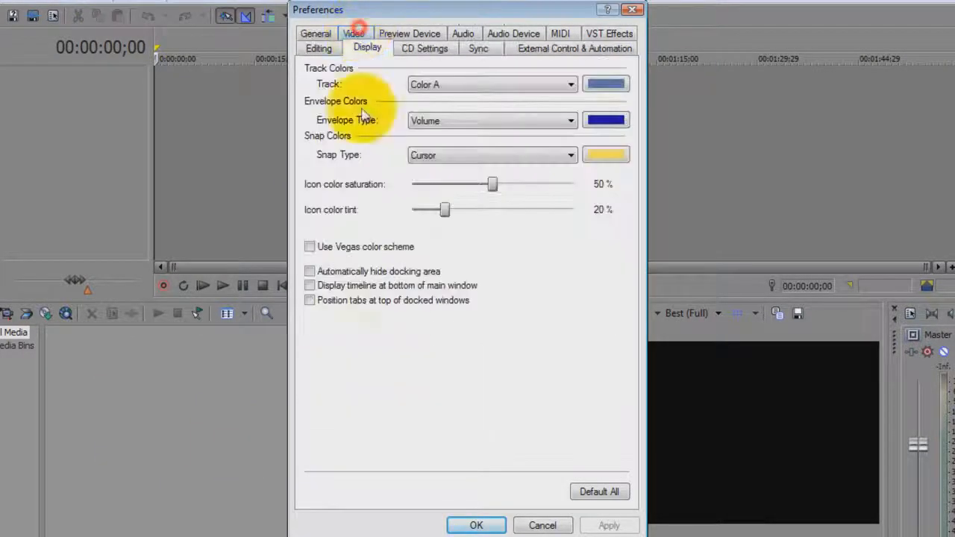
{"action": "left_click", "coordinate": [309, 286]}
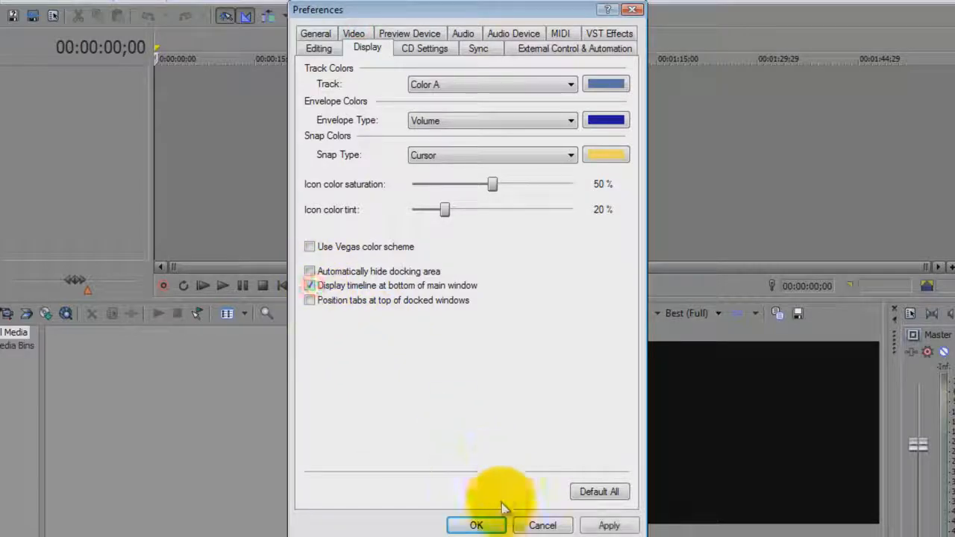
{"action": "left_click", "coordinate": [609, 526]}
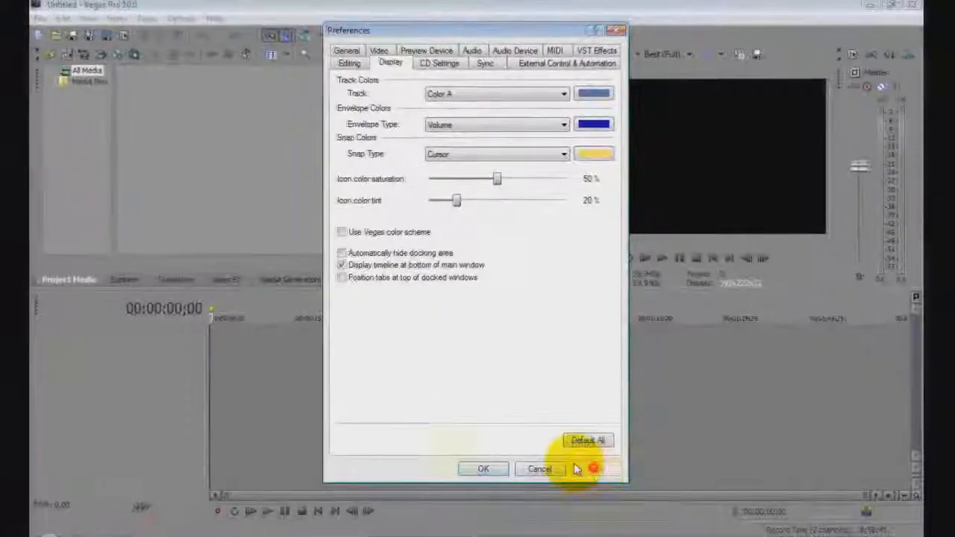
{"action": "left_click", "coordinate": [483, 468]}
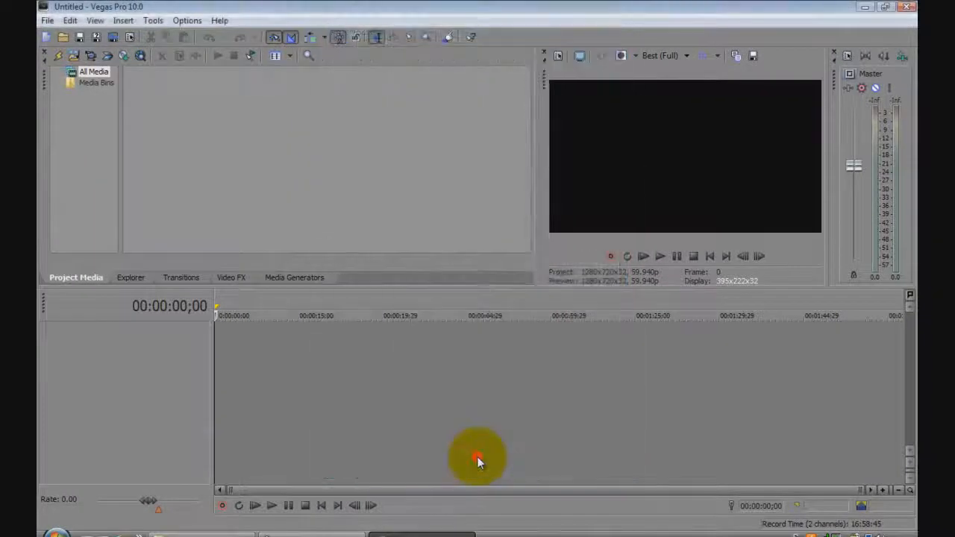
{"action": "left_click", "coordinate": [905, 6]}
{"action": "double_click", "coordinate": [167, 253]}
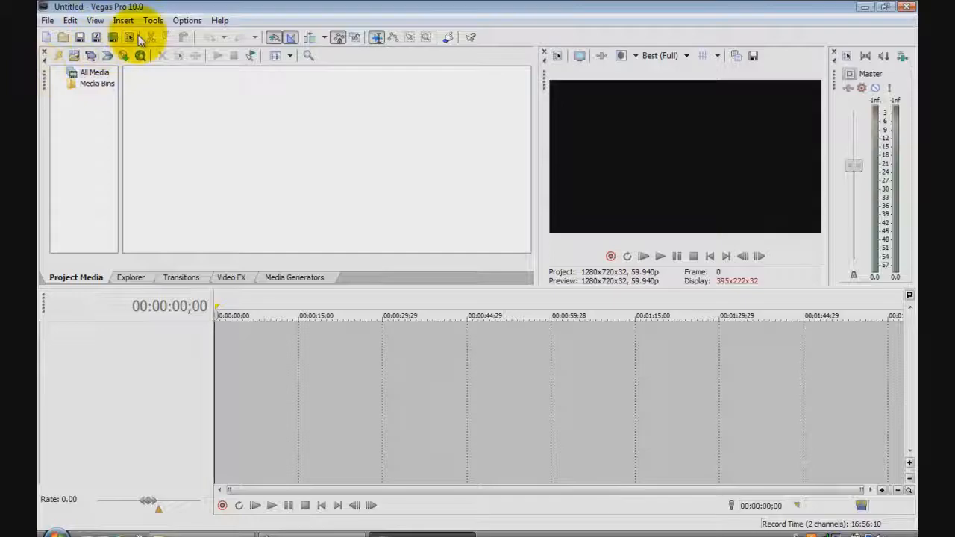
- Enable the Vegas color scheme in the Display preferences and restart Vegas Pro
{"action": "left_click", "coordinate": [187, 21]}
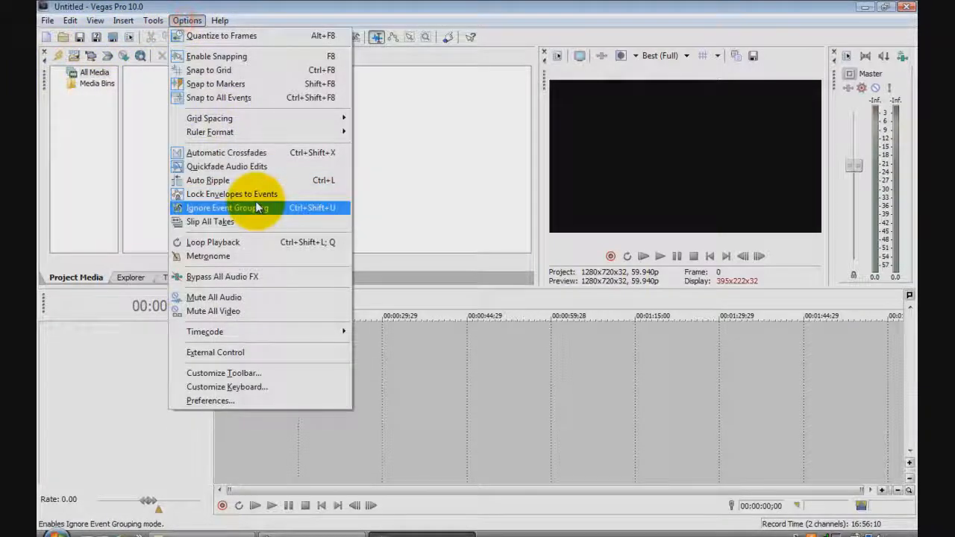
{"action": "left_click", "coordinate": [224, 401]}
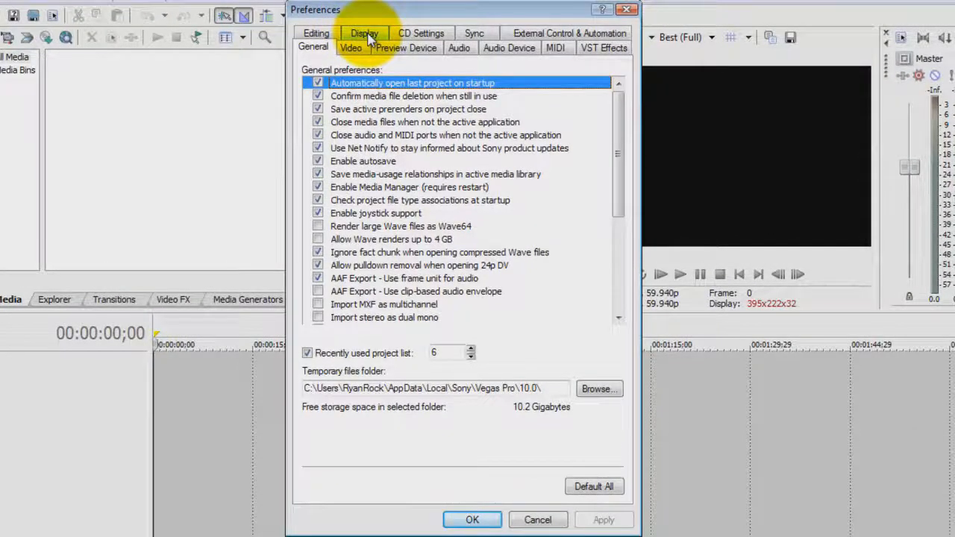
{"action": "left_click", "coordinate": [365, 35]}
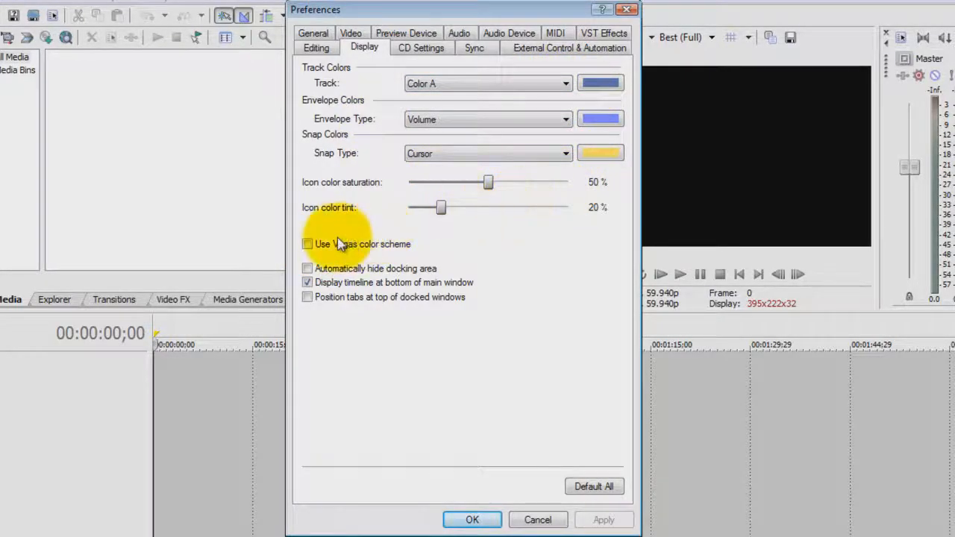
{"action": "left_click", "coordinate": [307, 246]}
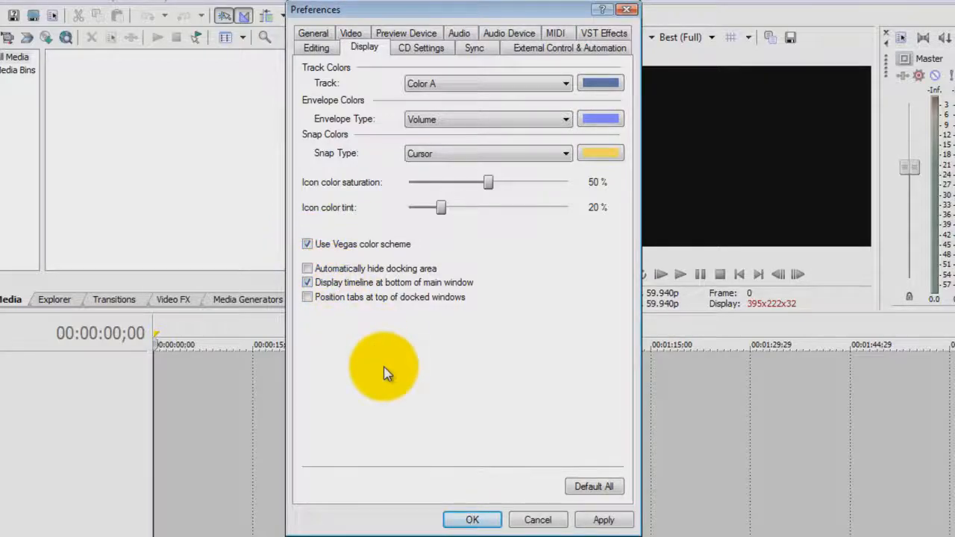
{"action": "left_click", "coordinate": [604, 521]}
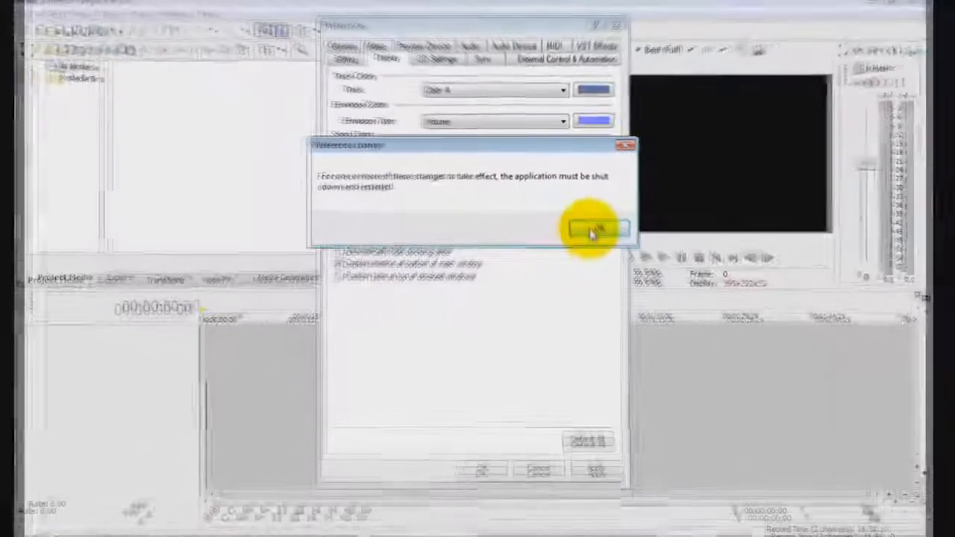
{"action": "left_click", "coordinate": [597, 242]}
{"action": "left_click", "coordinate": [493, 451]}
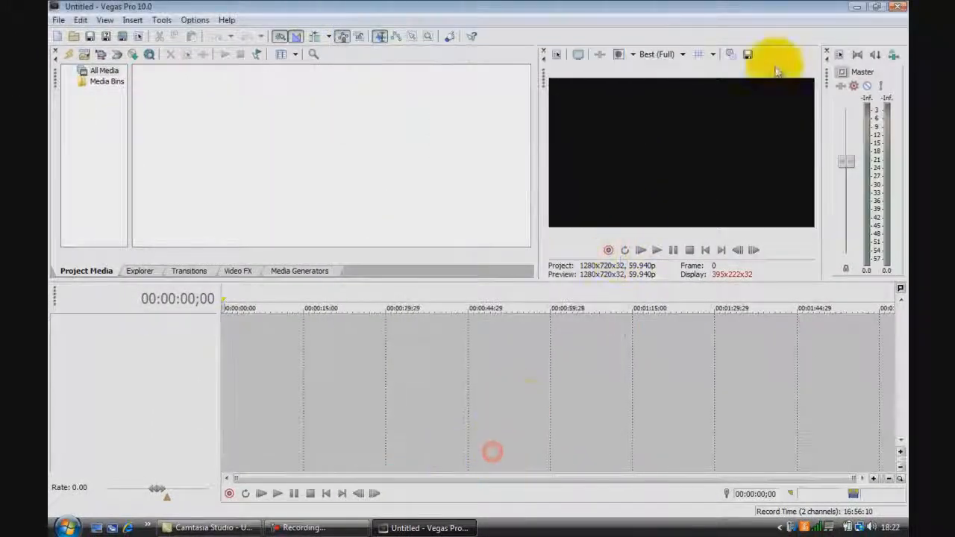
{"action": "left_click", "coordinate": [896, 6]}
{"action": "double_click", "coordinate": [186, 239]}
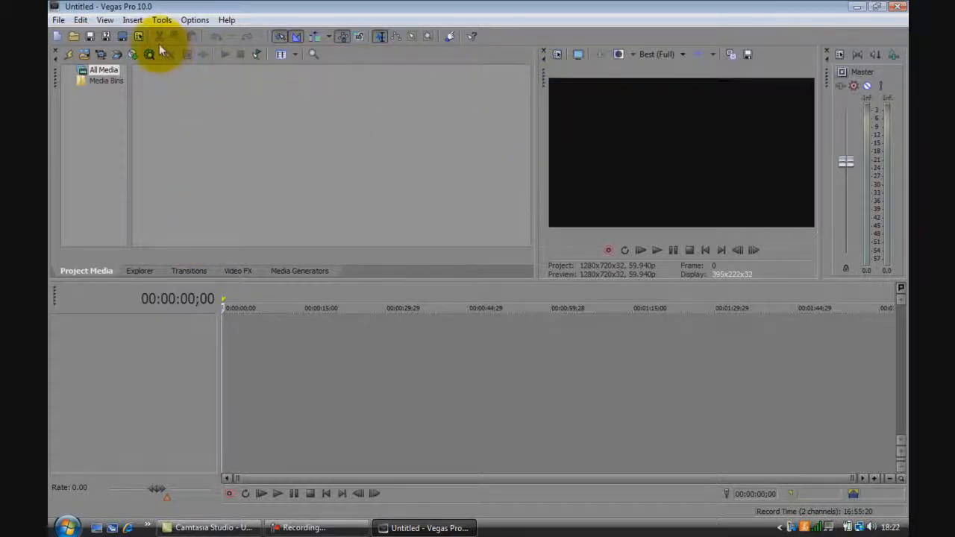
- Open the project properties and examine the Video, Audio, Ruler, Summary and Audio CD settings
{"action": "left_click", "coordinate": [557, 55]}
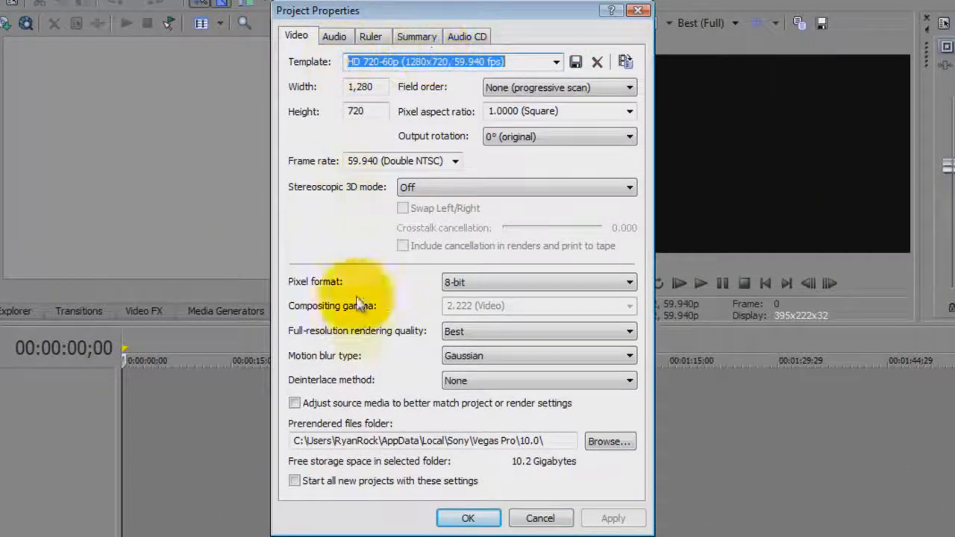
{"action": "left_click", "coordinate": [334, 35]}
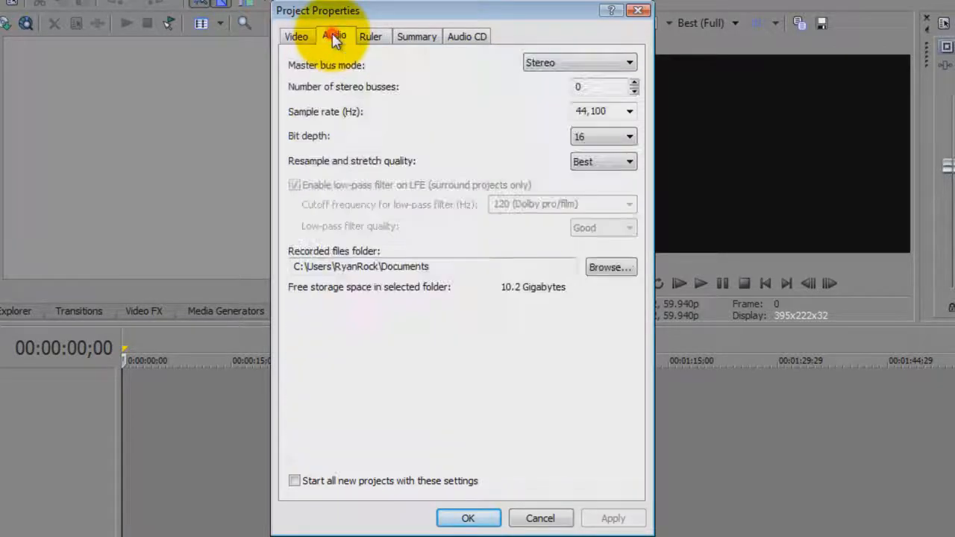
{"action": "left_click", "coordinate": [371, 38]}
{"action": "left_click", "coordinate": [418, 37]}
{"action": "left_click", "coordinate": [465, 35]}
{"action": "left_click", "coordinate": [373, 39]}
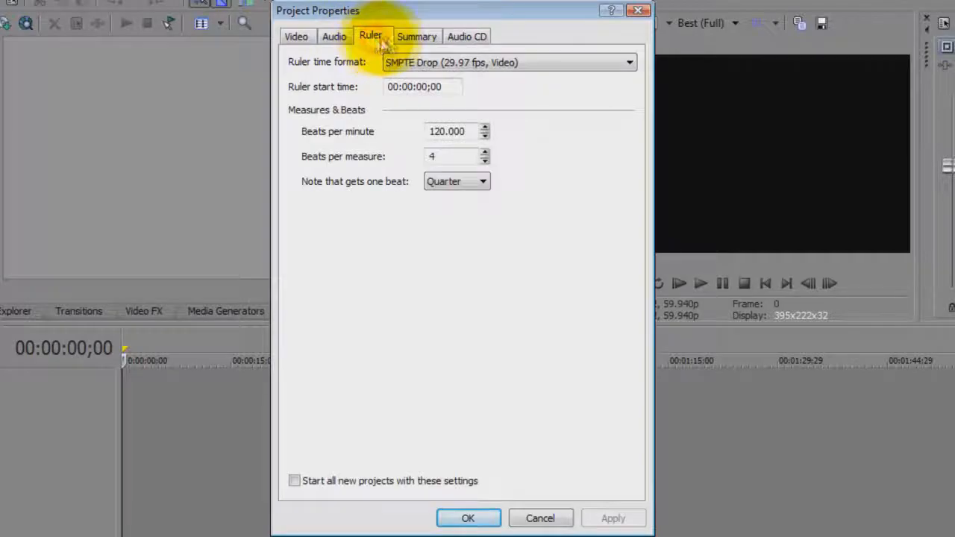
{"action": "left_click", "coordinate": [414, 37]}
{"action": "left_click", "coordinate": [373, 38]}
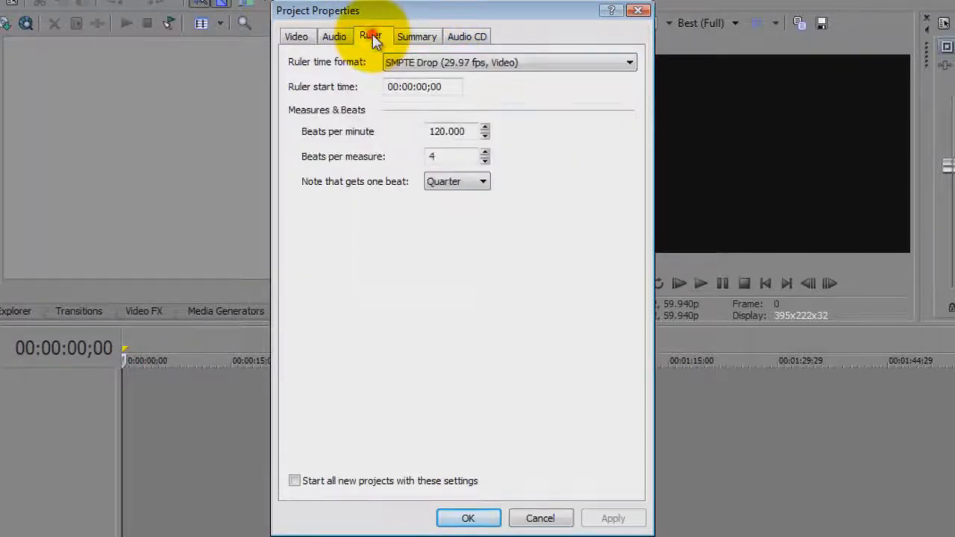
{"action": "left_click", "coordinate": [412, 37]}
{"action": "left_click", "coordinate": [466, 35]}
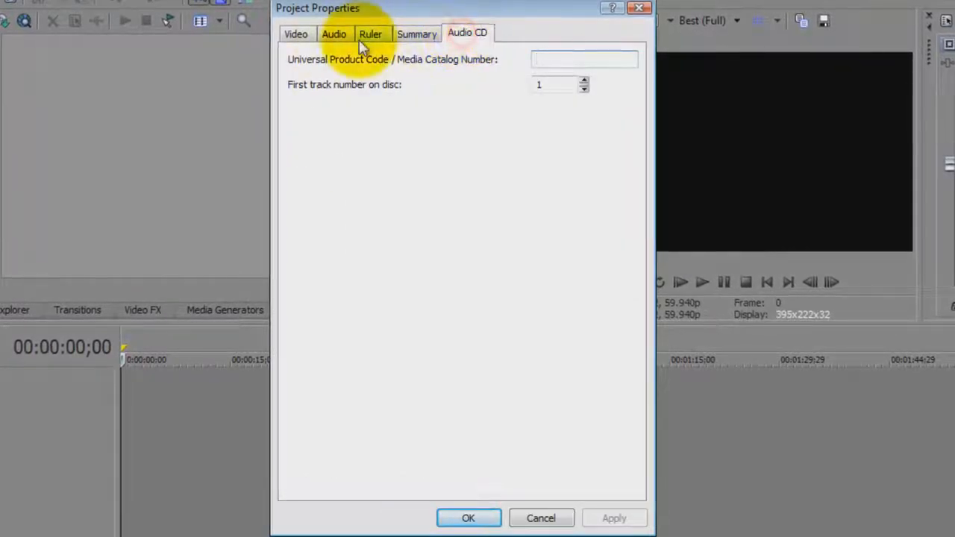
{"action": "left_click", "coordinate": [296, 36]}
{"action": "left_click", "coordinate": [333, 37]}
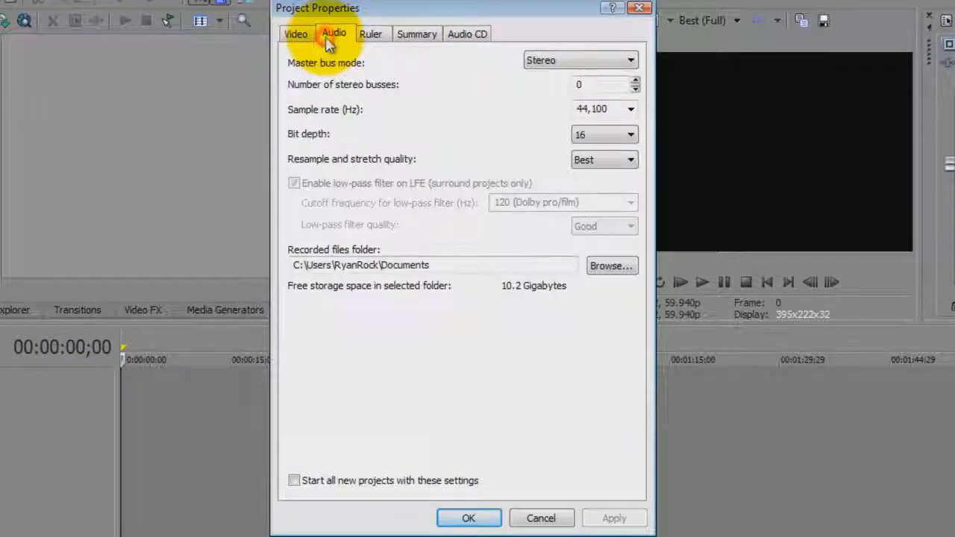
{"action": "left_click", "coordinate": [297, 36]}
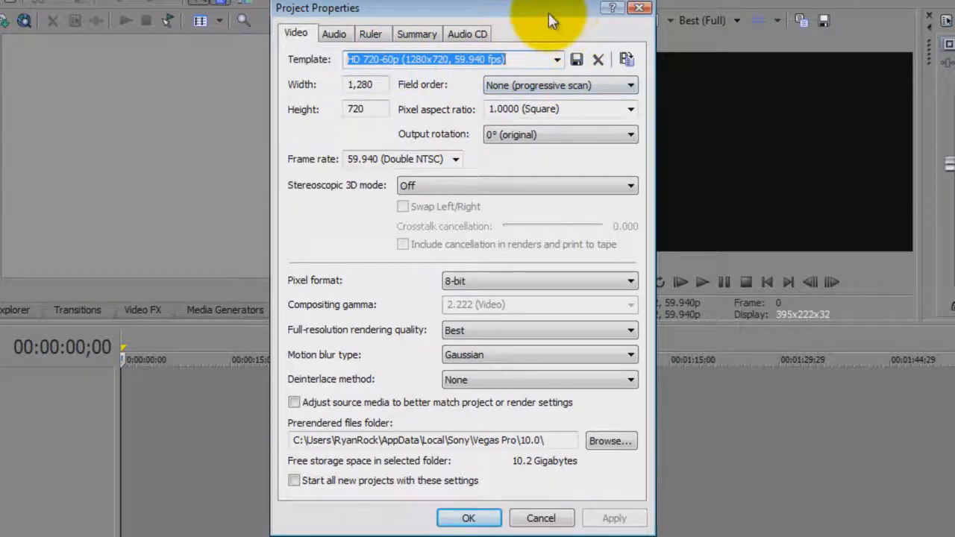
- Choose the HD 720-60p (1280x720, 59.940 fps) project template, keeping the field order at None (progressive scan)
{"action": "left_click_drag", "start_coordinate": [535, 11], "coordinate": [315, 12]}
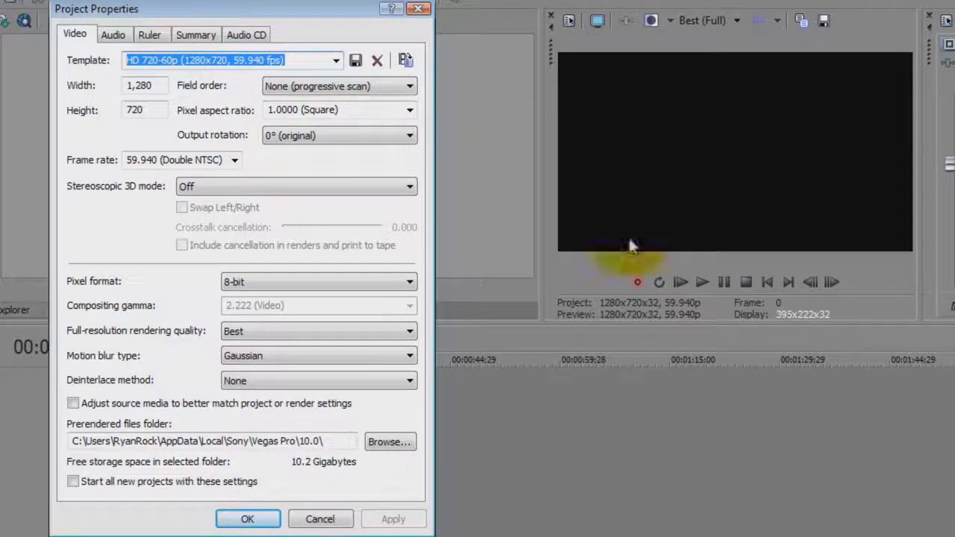
{"action": "left_click", "coordinate": [336, 60]}
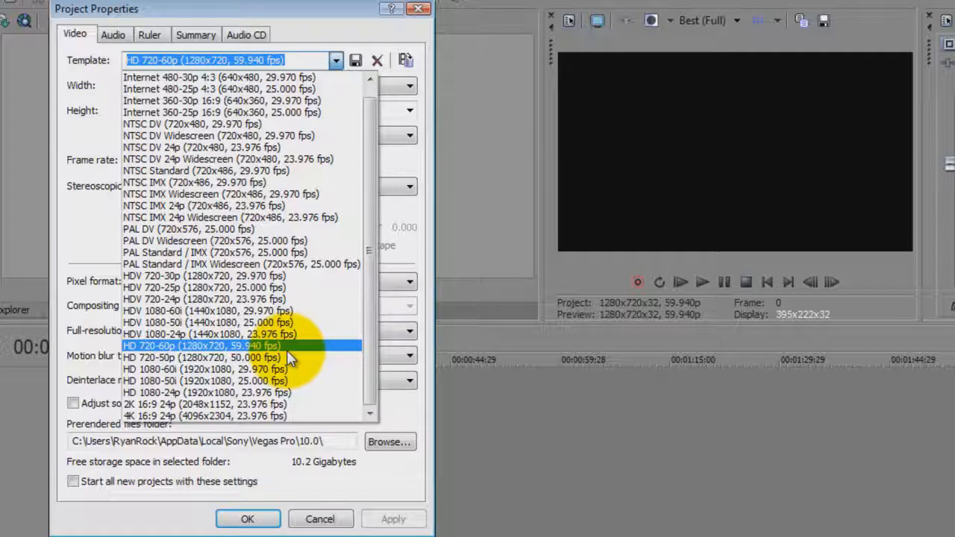
{"action": "left_click", "coordinate": [287, 350]}
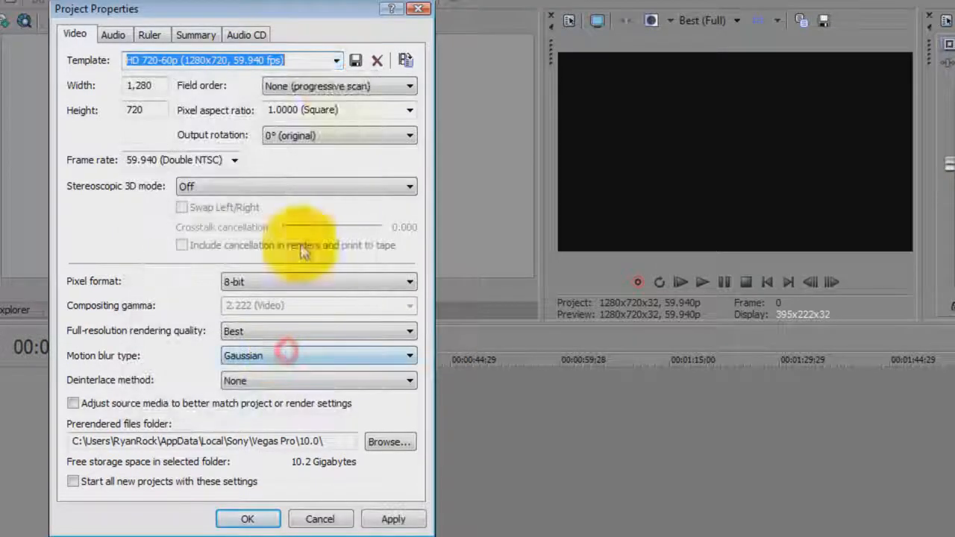
{"action": "left_click", "coordinate": [407, 87]}
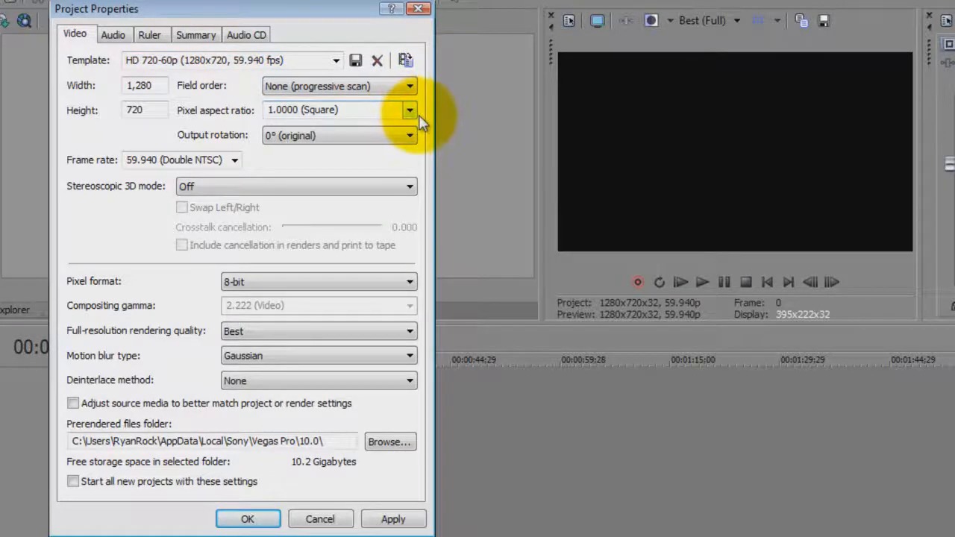
- Keep the project's pixel aspect ratio at 1.0000 (Square) and the output rotation at 0° (original)
{"action": "left_click", "coordinate": [408, 112]}
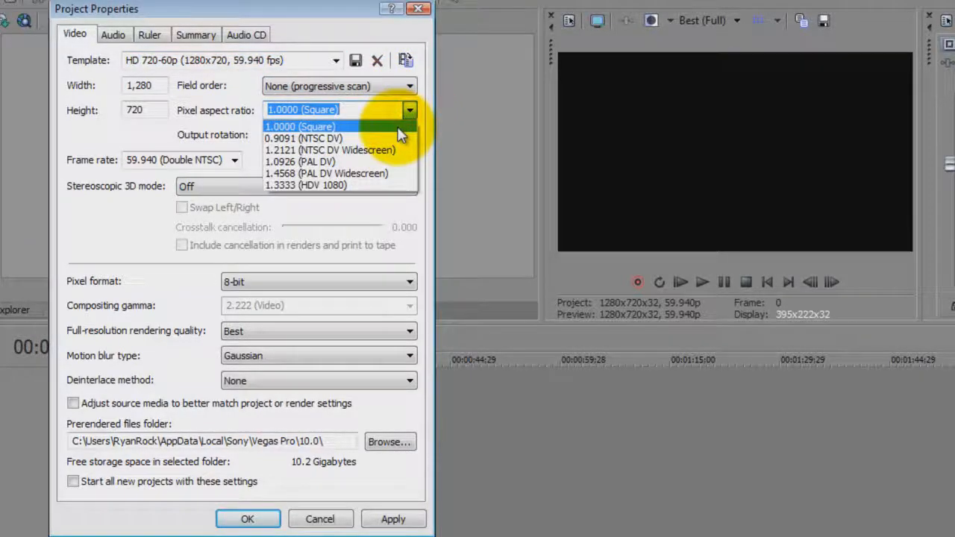
{"action": "left_click", "coordinate": [399, 128]}
{"action": "left_click", "coordinate": [403, 135]}
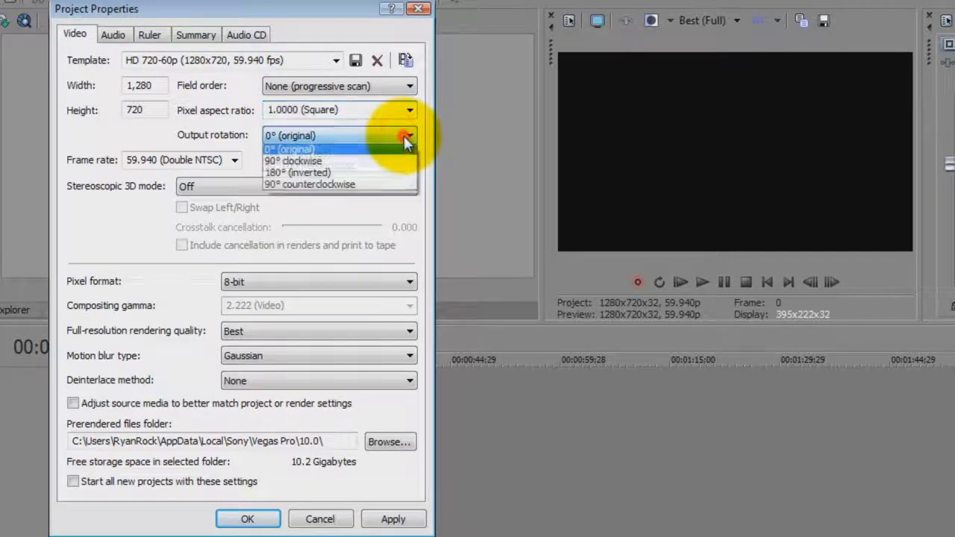
{"action": "left_click", "coordinate": [403, 152]}
- Review the project's width and height values and keep the frame rate at 59.940 (Double NTSC)
{"action": "left_click", "coordinate": [153, 87]}
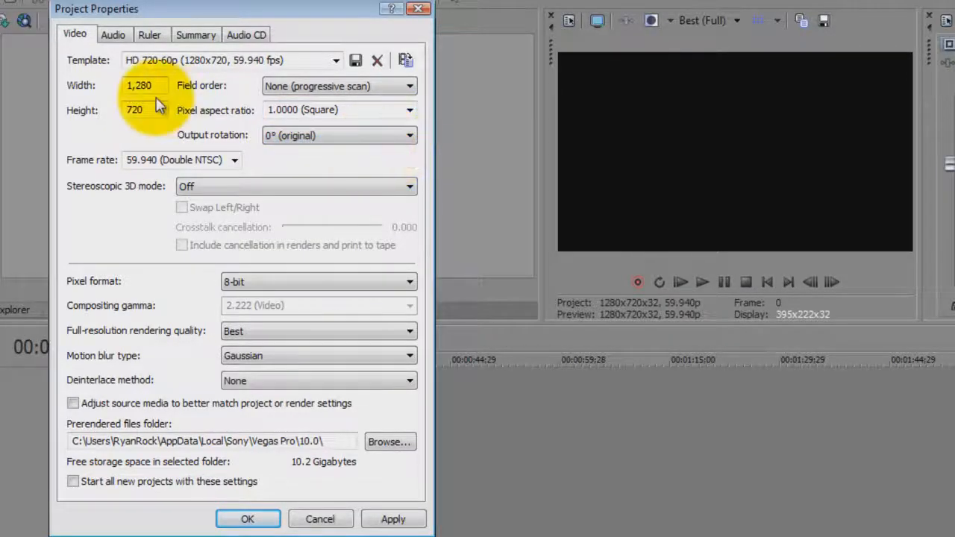
{"action": "left_click_drag", "start_coordinate": [156, 87], "coordinate": [116, 109]}
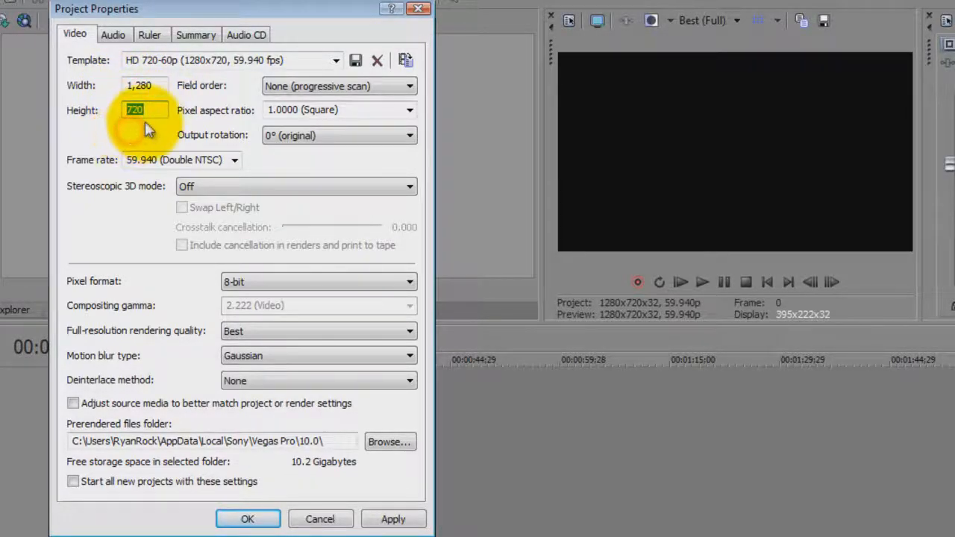
{"action": "left_click", "coordinate": [151, 109]}
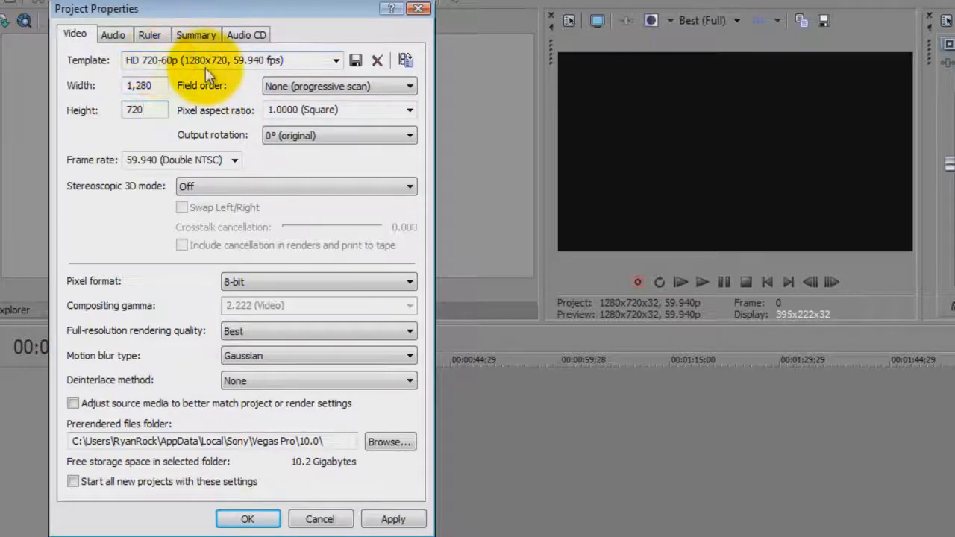
{"action": "left_click", "coordinate": [235, 160]}
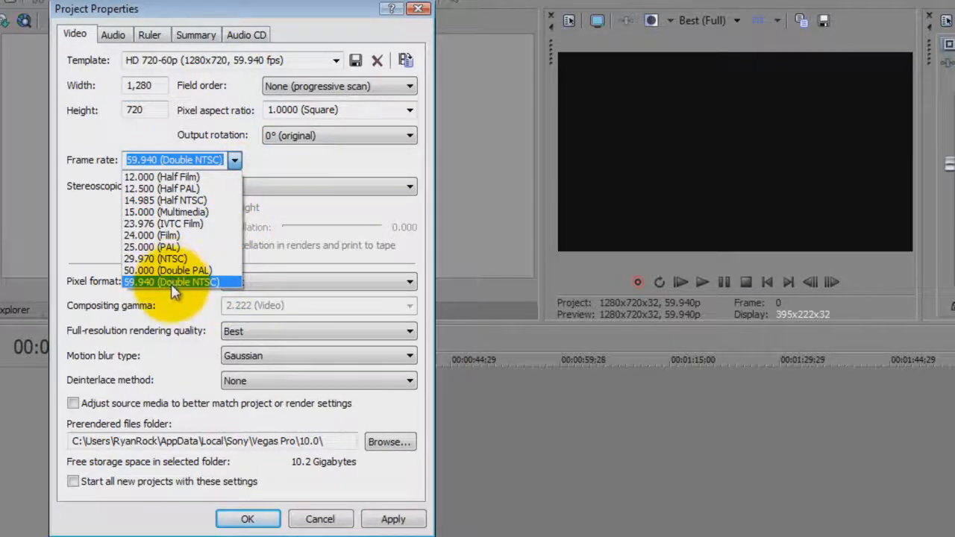
{"action": "left_click", "coordinate": [233, 284]}
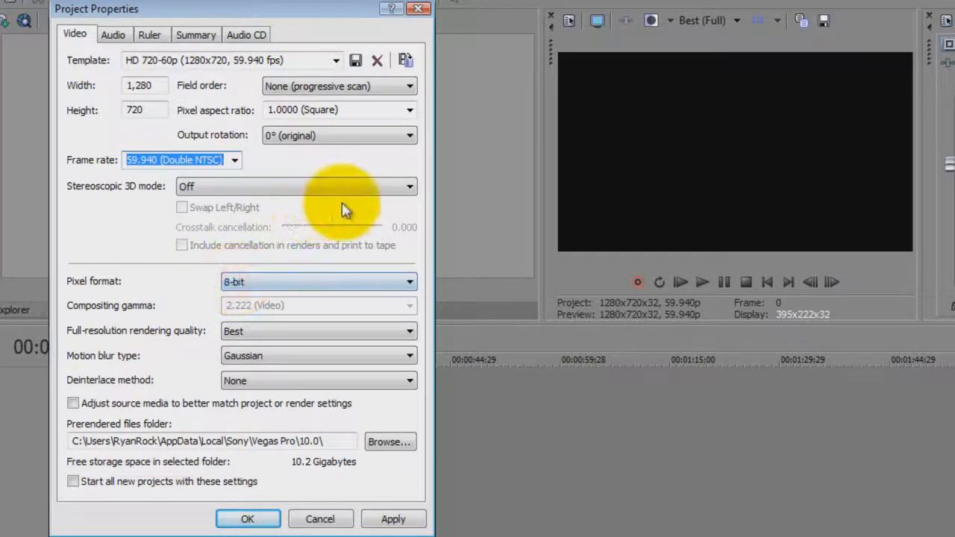
- Keep the stereoscopic 3D mode Off and the pixel format at 8-bit
{"action": "left_click", "coordinate": [407, 190]}
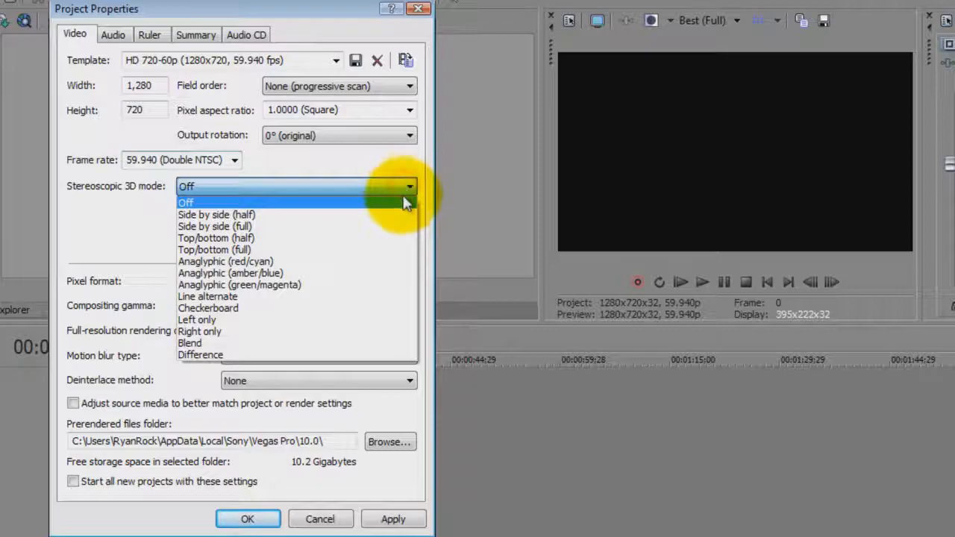
{"action": "left_click", "coordinate": [404, 203]}
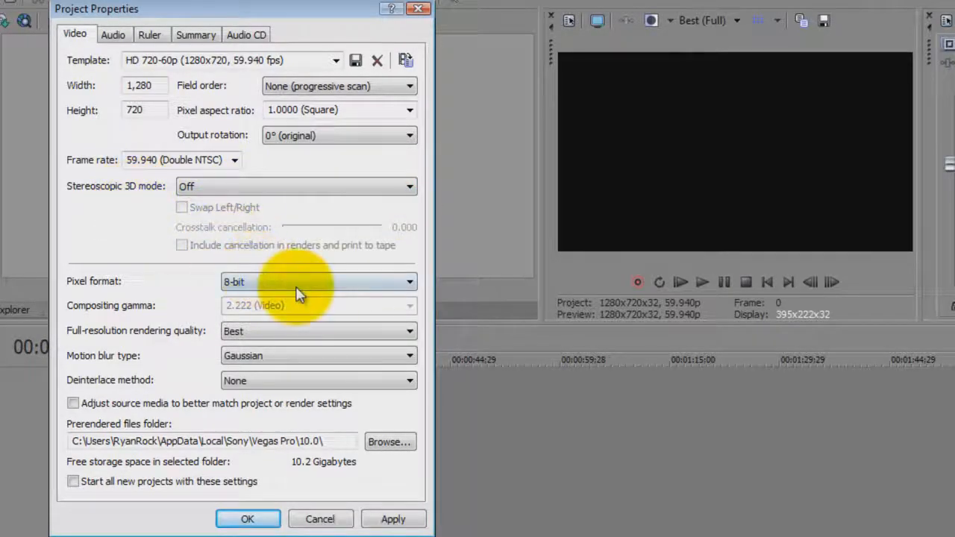
{"action": "left_click", "coordinate": [410, 296]}
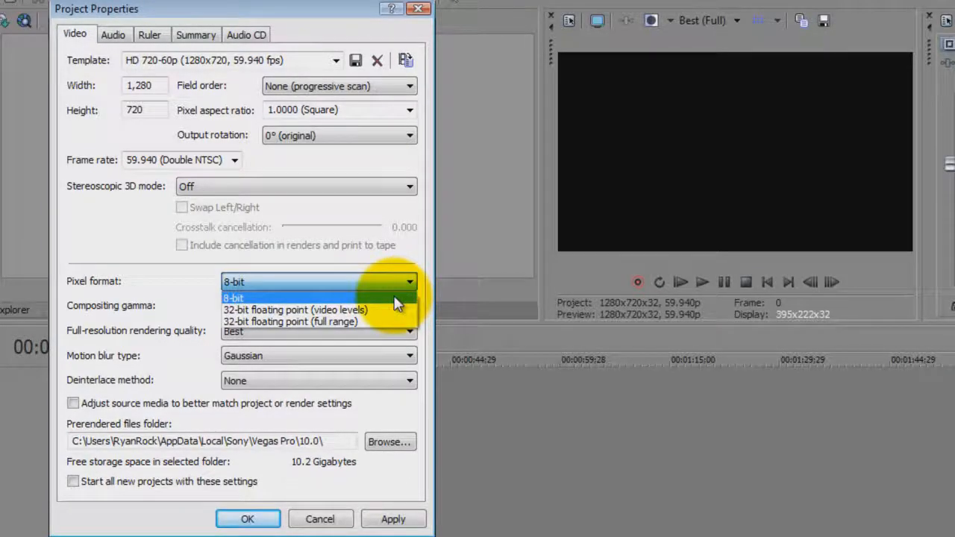
{"action": "left_click", "coordinate": [383, 298]}
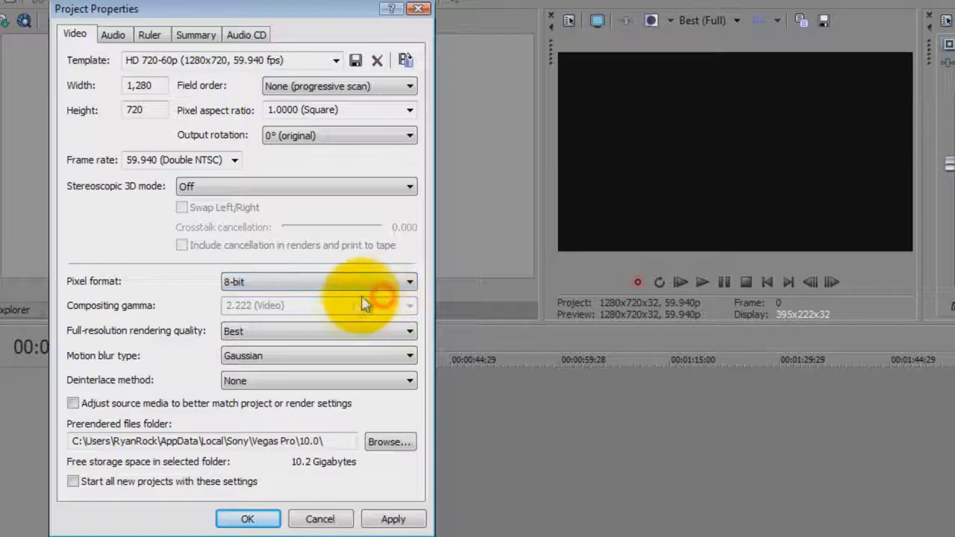
- Try Good as the full-resolution rendering quality, and finish with it set to Best
{"action": "left_click", "coordinate": [403, 330]}
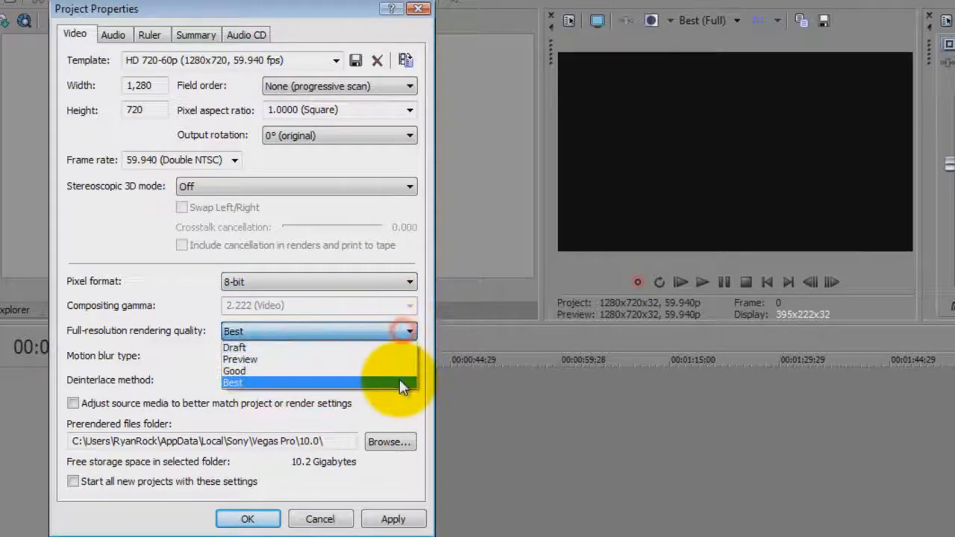
{"action": "left_click", "coordinate": [396, 371]}
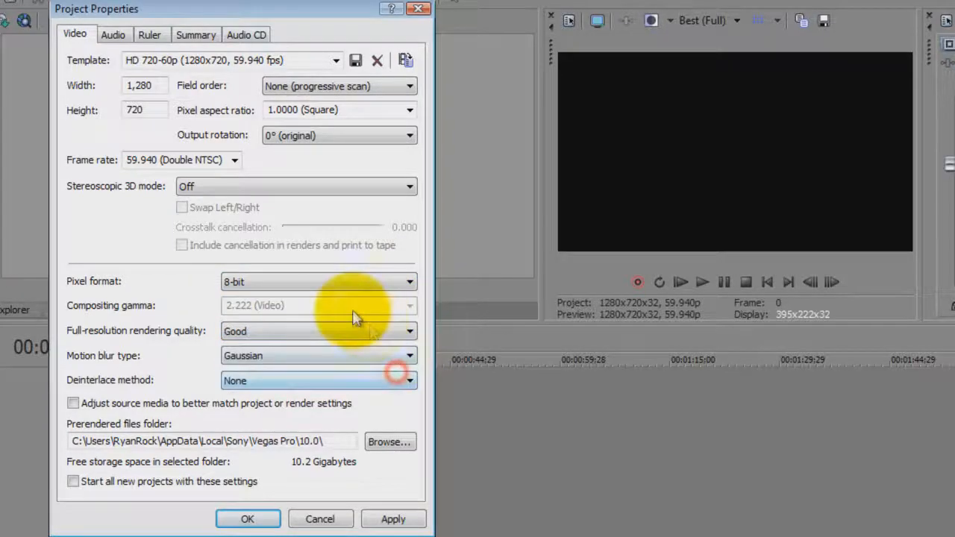
{"action": "left_click", "coordinate": [400, 333]}
{"action": "left_click", "coordinate": [390, 386]}
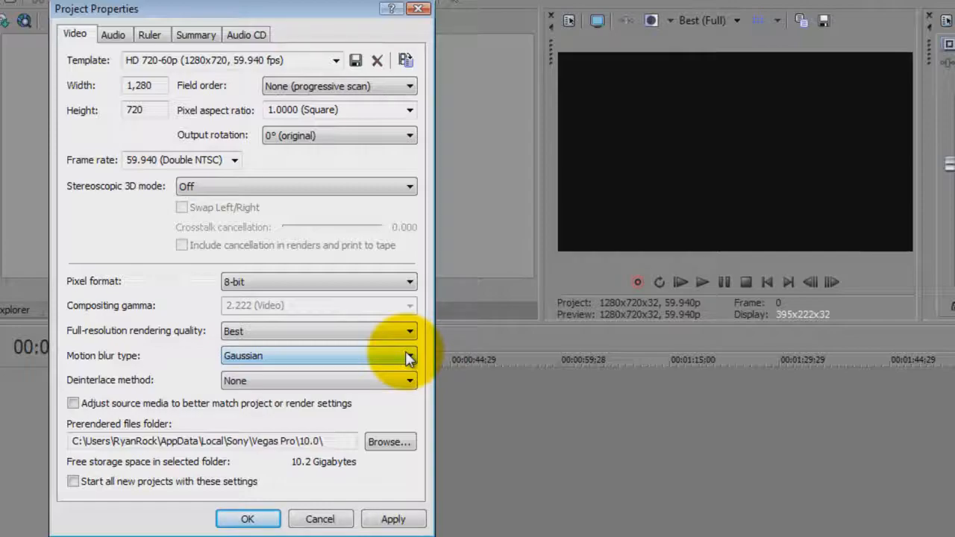
- Keep the motion blur type at Gaussian and the deinterlace method at None
{"action": "left_click", "coordinate": [409, 358]}
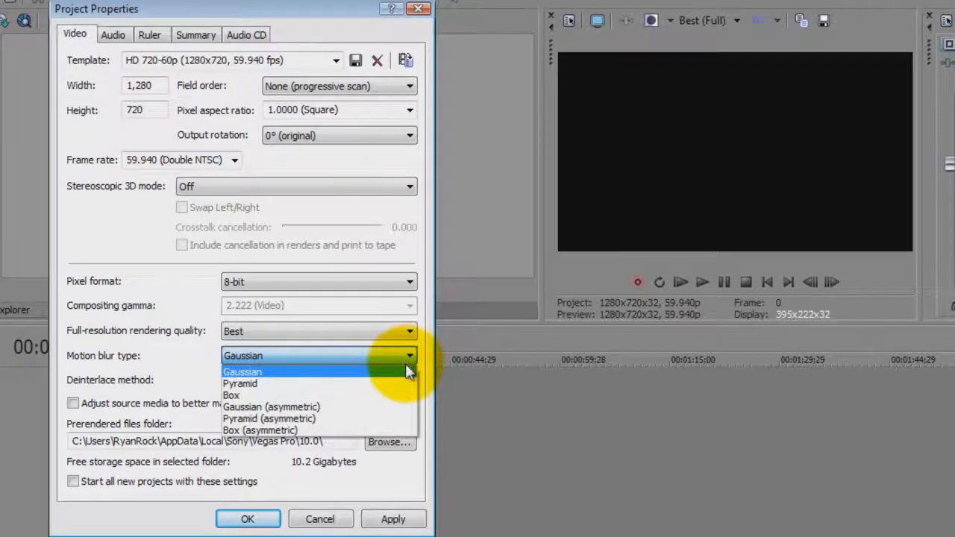
{"action": "left_click", "coordinate": [406, 373]}
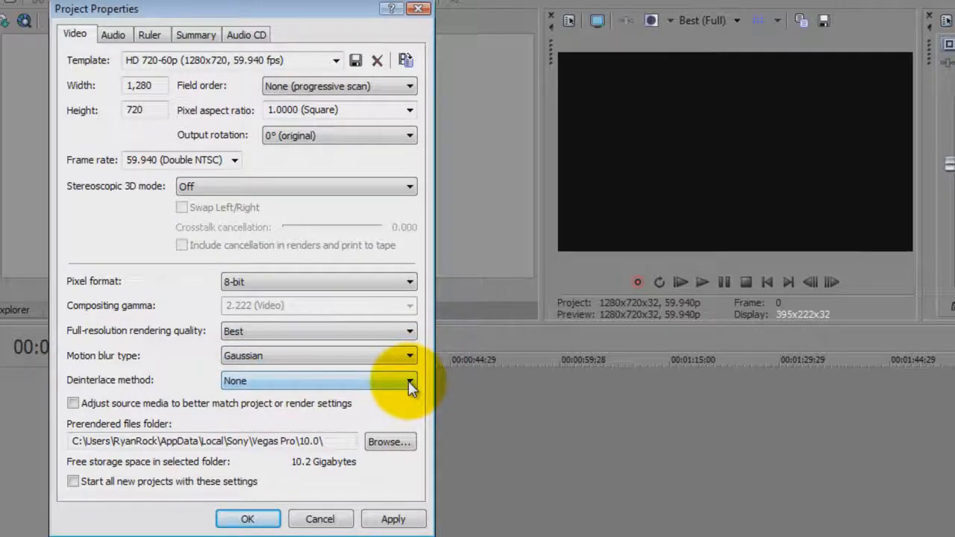
{"action": "left_click", "coordinate": [409, 381]}
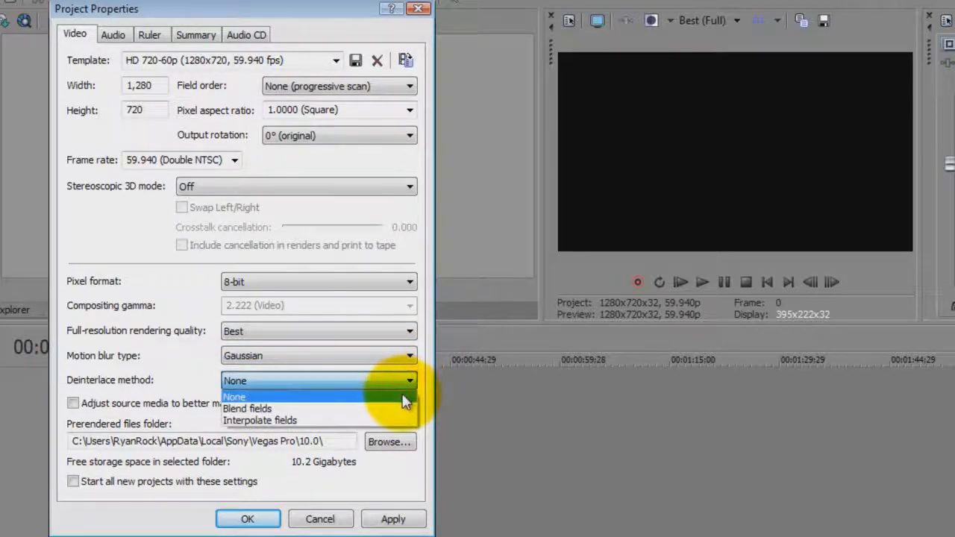
{"action": "left_click", "coordinate": [397, 392]}
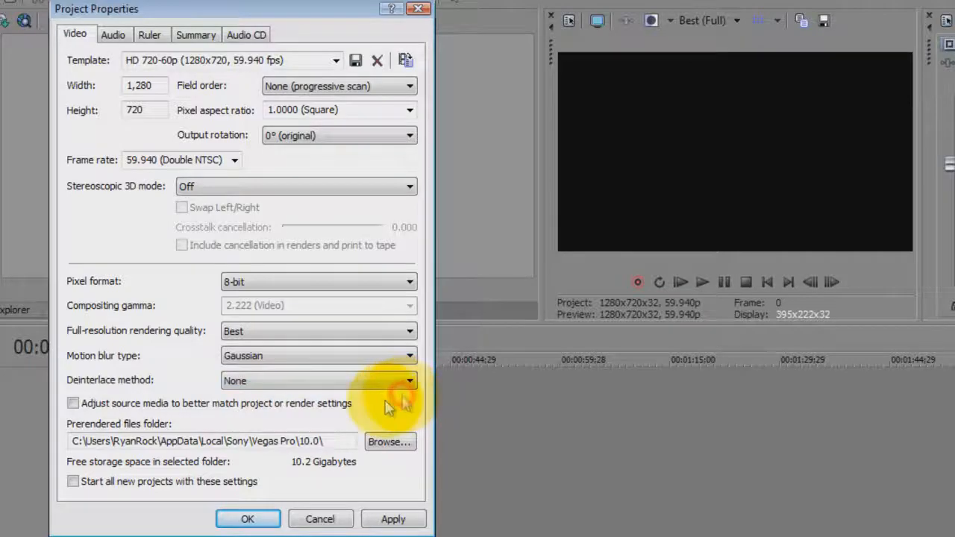
{"action": "left_click", "coordinate": [73, 483]}
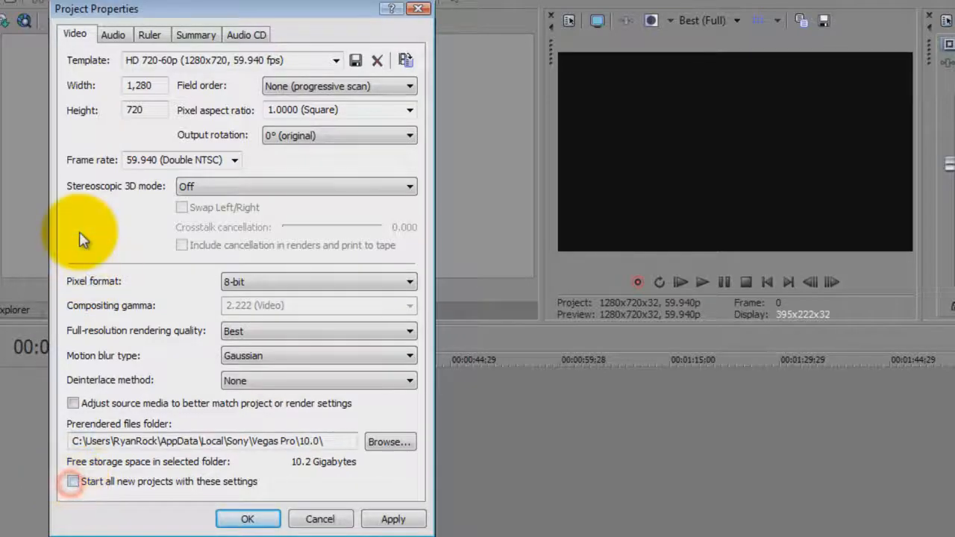
- In the project's audio properties, keep the master bus mode at Stereo and the sample rate at 44,100 Hz
{"action": "left_click", "coordinate": [111, 35]}
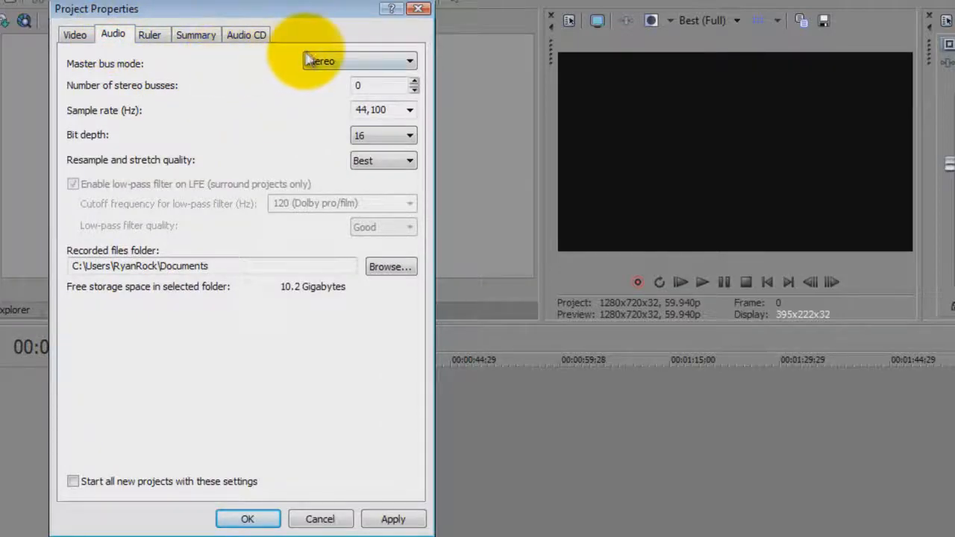
{"action": "left_click", "coordinate": [395, 63]}
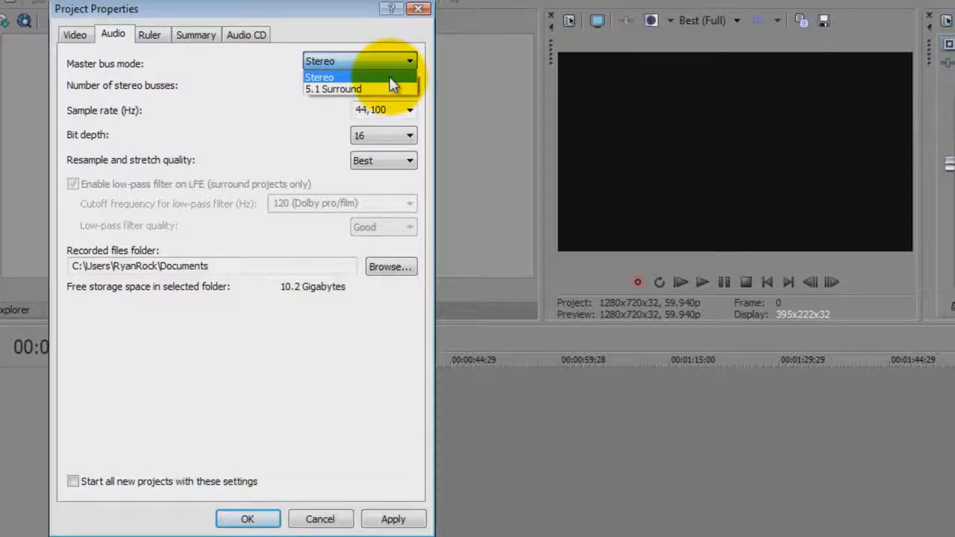
{"action": "left_click", "coordinate": [390, 78]}
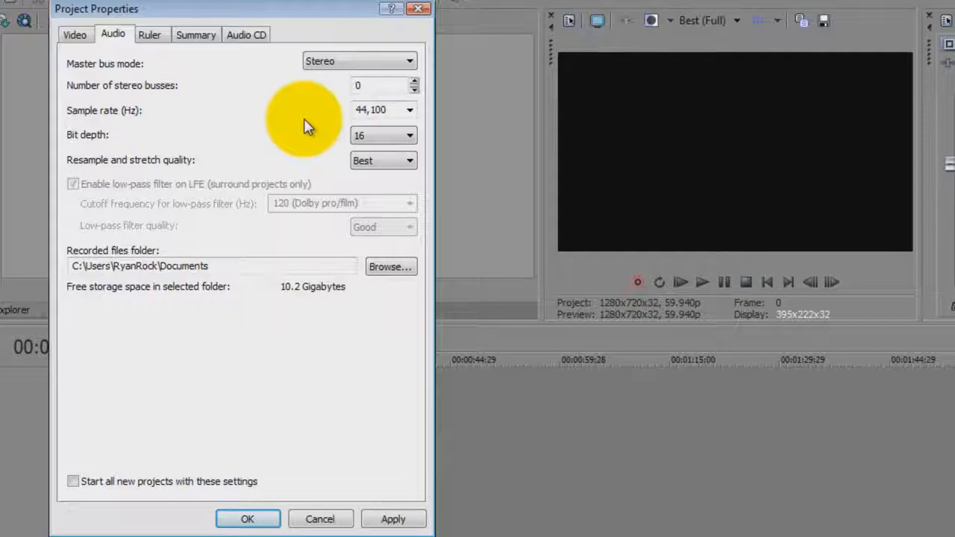
{"action": "left_click", "coordinate": [409, 112]}
{"action": "left_click", "coordinate": [402, 175]}
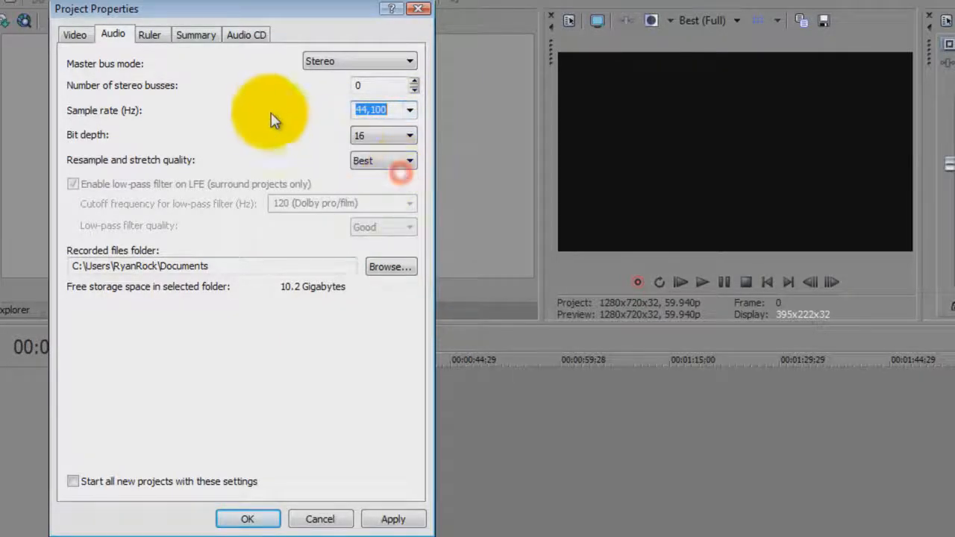
- Keep the audio bit depth at 16 and the resample and stretch quality at Best, and accept the project properties
{"action": "left_click", "coordinate": [410, 135]}
{"action": "left_click", "coordinate": [413, 164]}
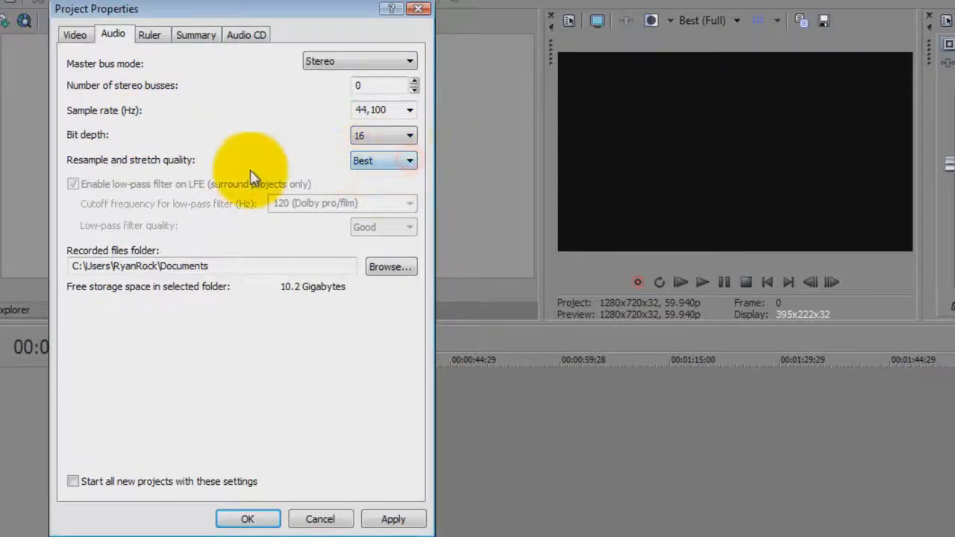
{"action": "left_click", "coordinate": [409, 161]}
{"action": "left_click", "coordinate": [403, 200]}
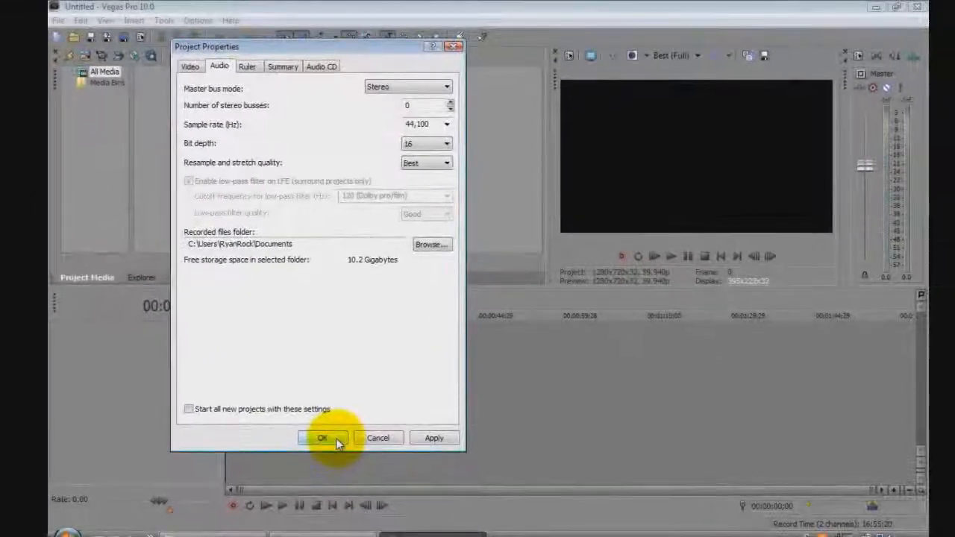
{"action": "left_click", "coordinate": [322, 439]}
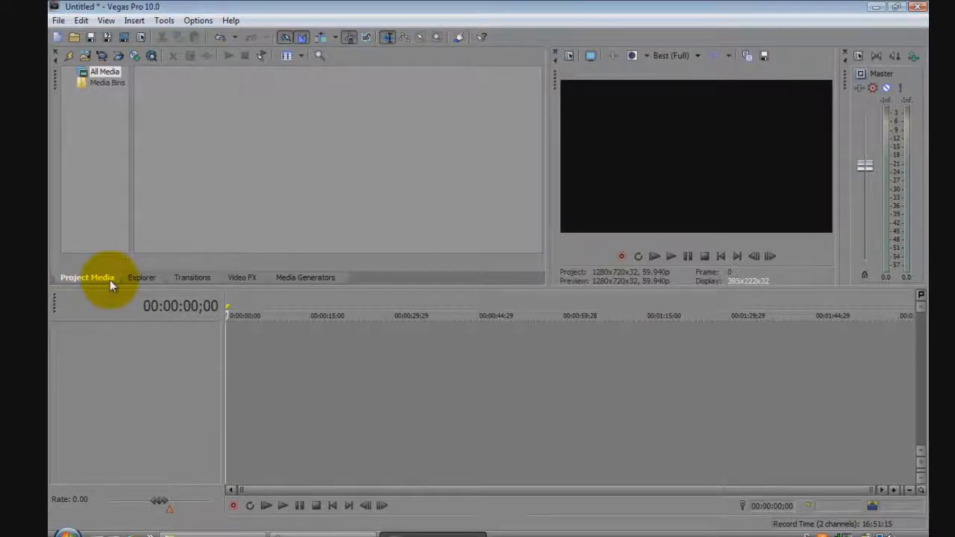
- Close the Explorer window and the Master bus mixer to free up workspace
{"action": "left_click", "coordinate": [140, 278]}
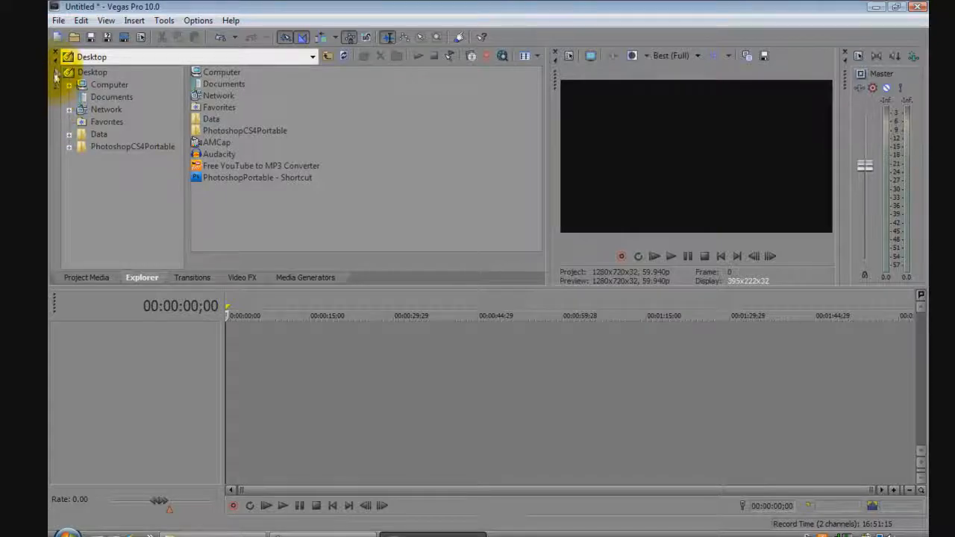
{"action": "left_click", "coordinate": [56, 54]}
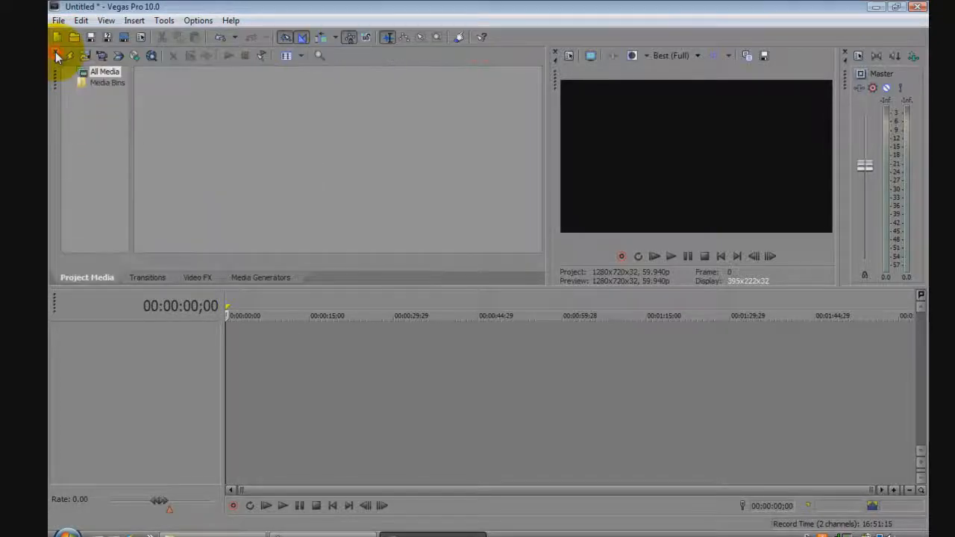
{"action": "left_click", "coordinate": [846, 57]}
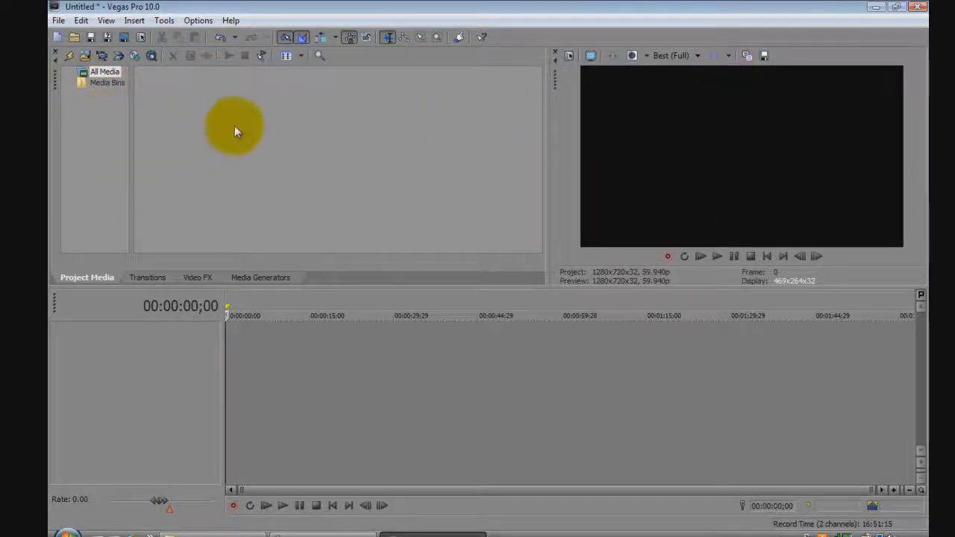
- Import the video file "iDZRx With Sound" from MEMORY CARD (F:) into the project media
{"action": "left_click", "coordinate": [57, 21]}
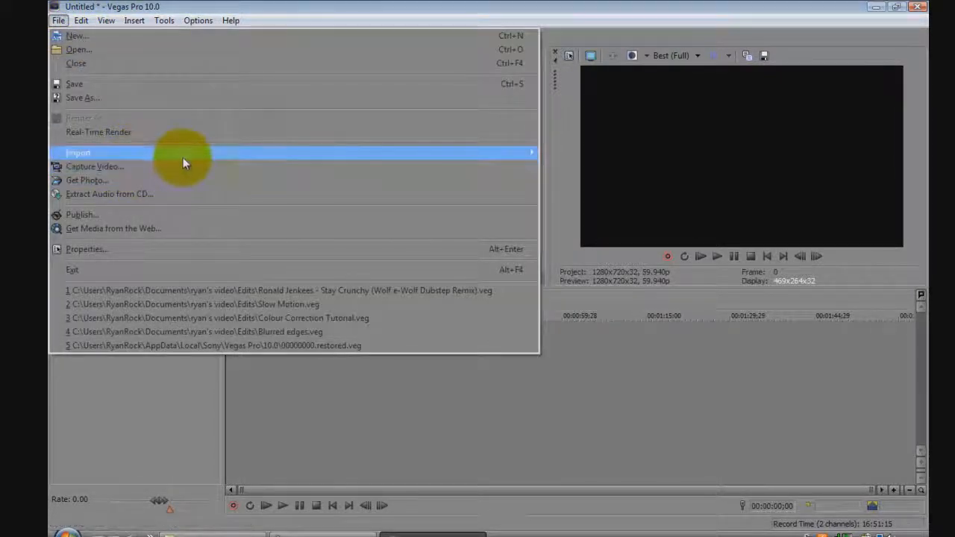
{"action": "mouse_move", "coordinate": [399, 149]}
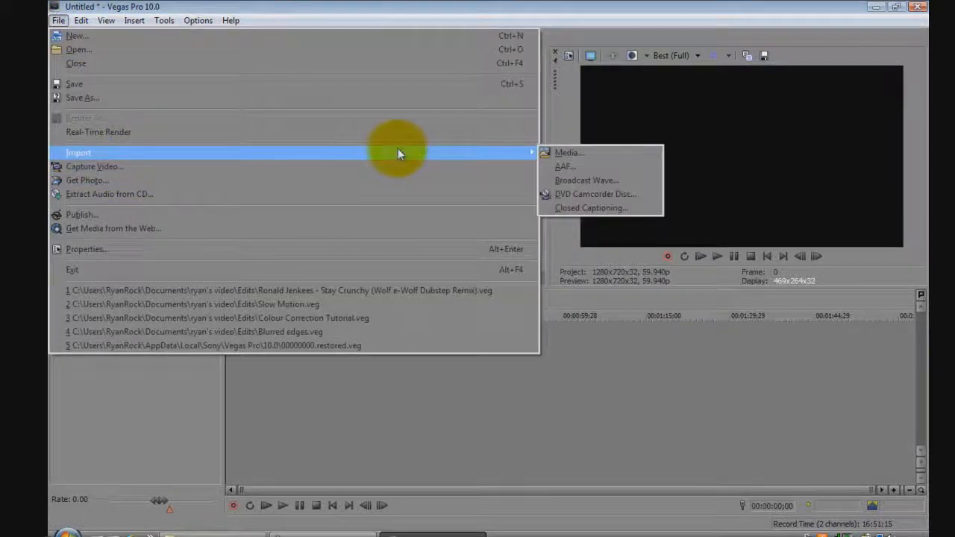
{"action": "left_click", "coordinate": [559, 151]}
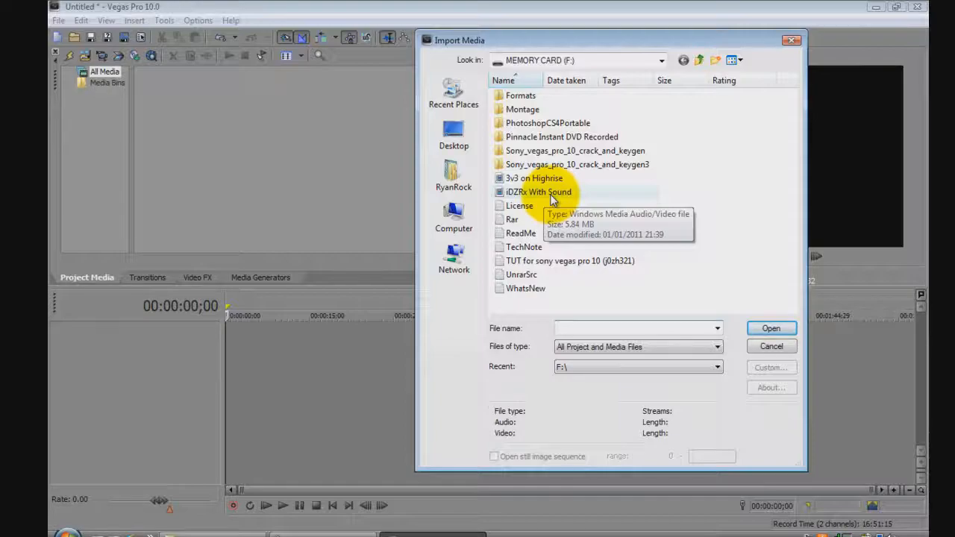
{"action": "double_click", "coordinate": [551, 195]}
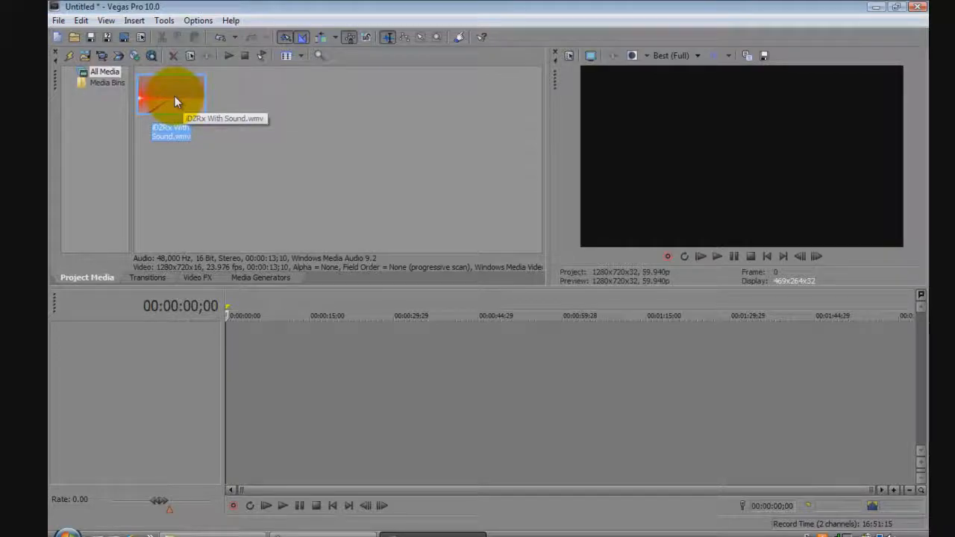
- Insert a new video track into the empty timeline
{"action": "left_click_drag", "start_coordinate": [174, 96], "coordinate": [294, 330]}
{"action": "right_click", "coordinate": [313, 358]}
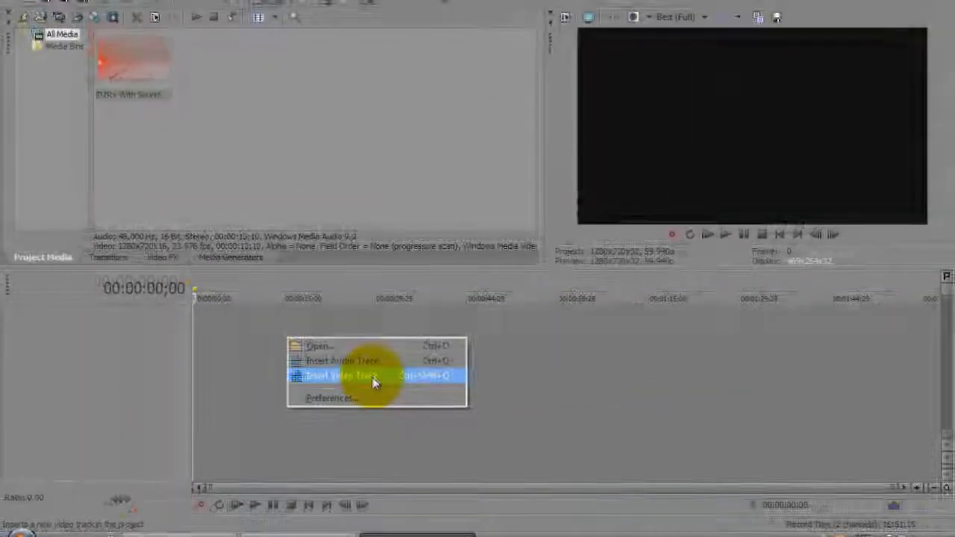
{"action": "left_click", "coordinate": [373, 257]}
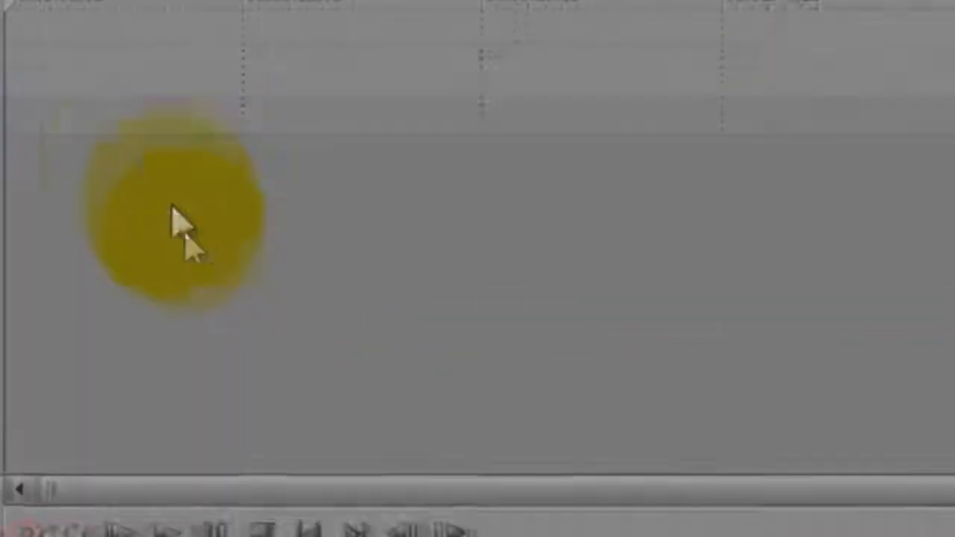
- Insert an audio track below the video track and place the "iDZRx With Sound" clip at the start of the timeline
{"action": "right_click", "coordinate": [173, 213]}
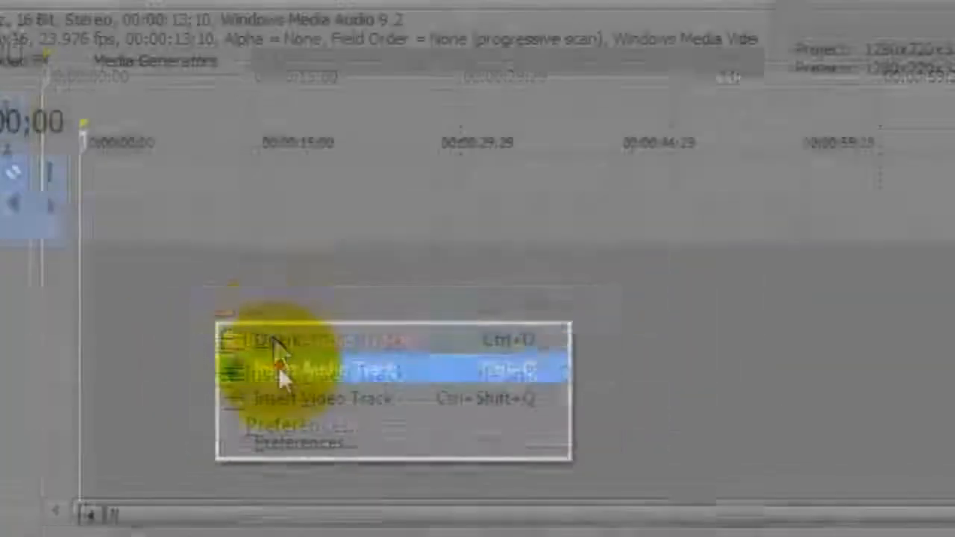
{"action": "left_click", "coordinate": [257, 285]}
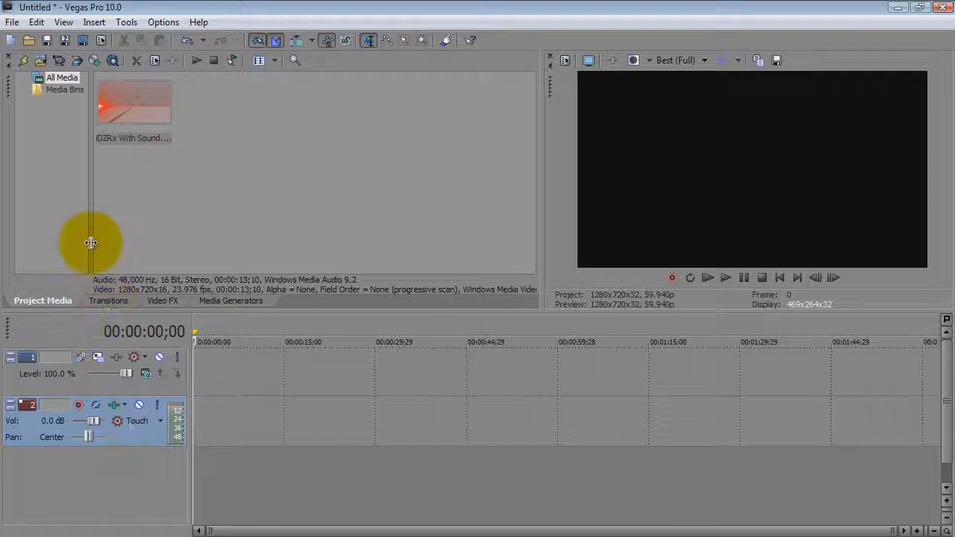
{"action": "left_click_drag", "start_coordinate": [127, 113], "coordinate": [206, 359]}
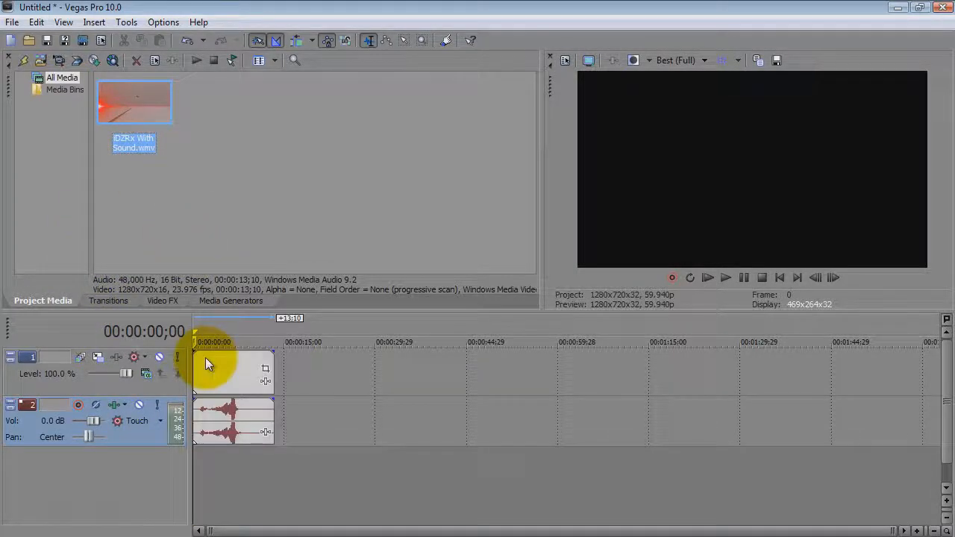
- With the cursor at 00:00:07;07, try moving video track 1's frame to about X -103, Y -69 with Track Motion
{"action": "left_click", "coordinate": [238, 425]}
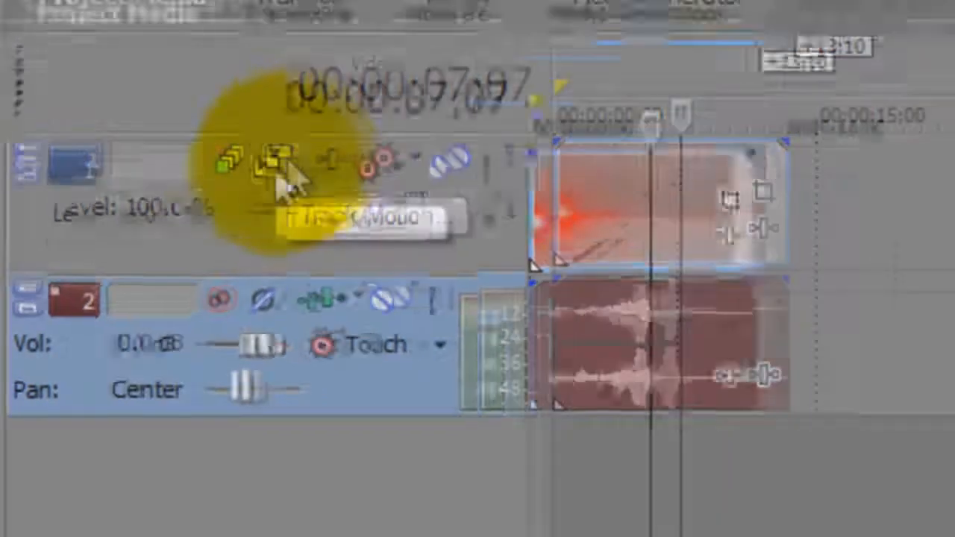
{"action": "left_click", "coordinate": [298, 147]}
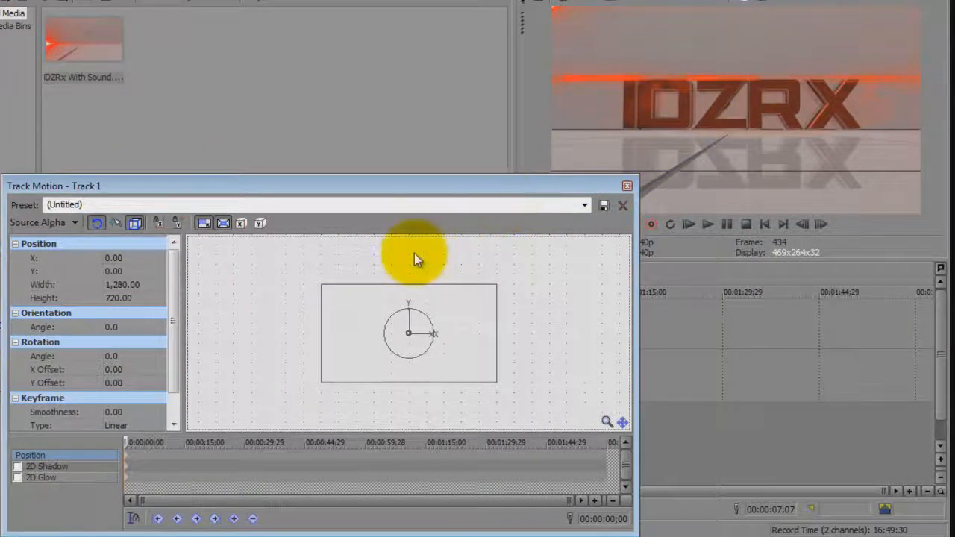
{"action": "left_click", "coordinate": [385, 324]}
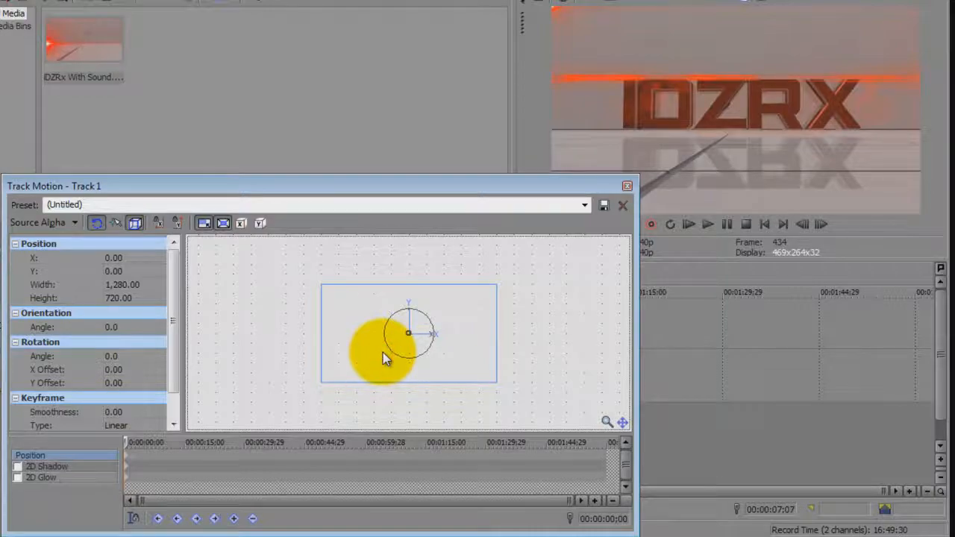
{"action": "mouse_move", "coordinate": [382, 352]}
{"action": "left_mouse_down"}
{"action": "mouse_move", "coordinate": [253, 314]}
{"action": "mouse_move", "coordinate": [341, 362]}
{"action": "mouse_move", "coordinate": [369, 362]}
{"action": "left_mouse_up"}
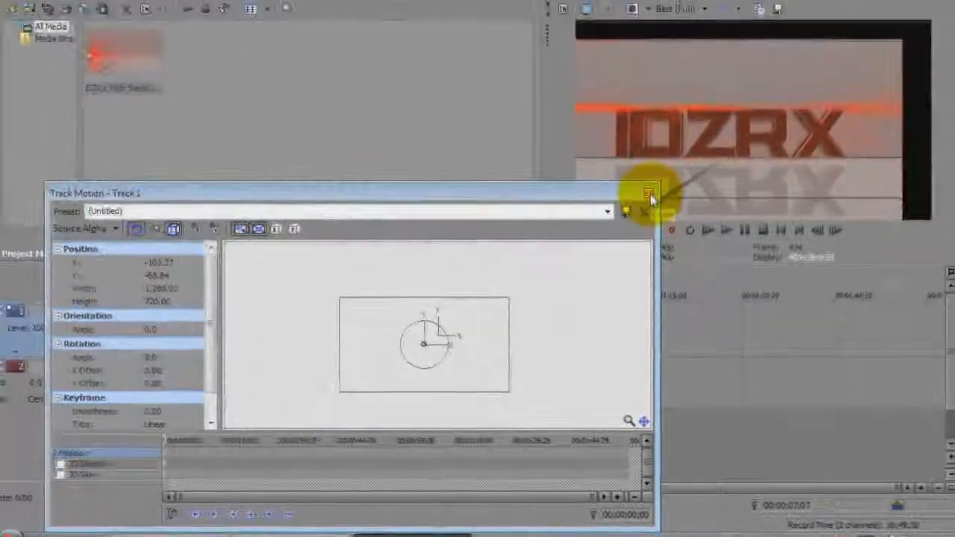
{"action": "left_click", "coordinate": [627, 186]}
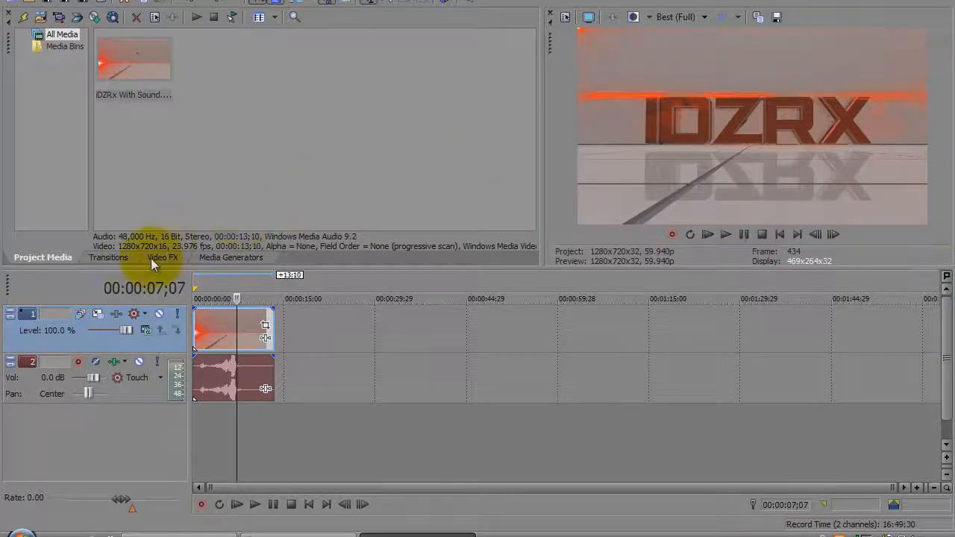
- Insert a video track above the clip and place the Elliptical White to Black color gradient at its start
{"action": "left_click", "coordinate": [227, 260]}
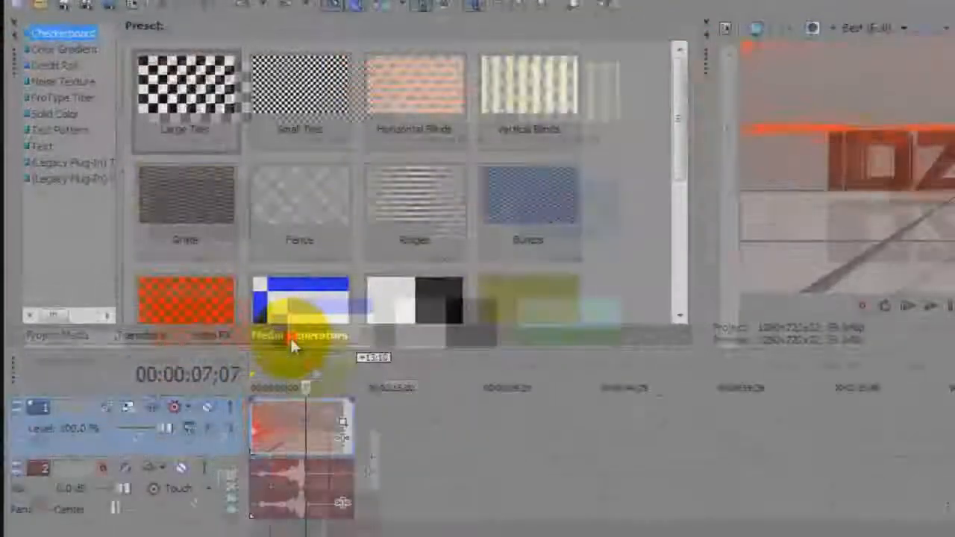
{"action": "left_click_drag", "start_coordinate": [927, 182], "coordinate": [946, 161]}
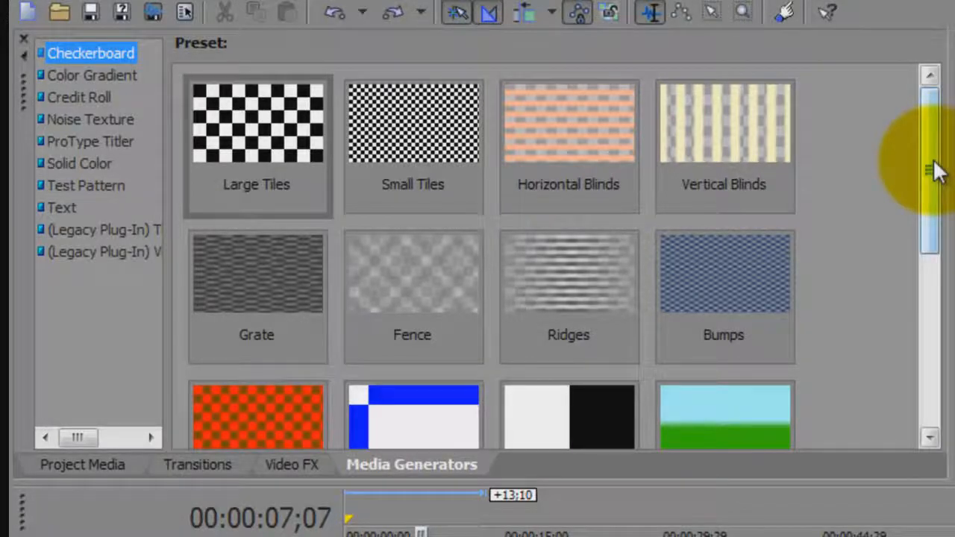
{"action": "left_click", "coordinate": [128, 79]}
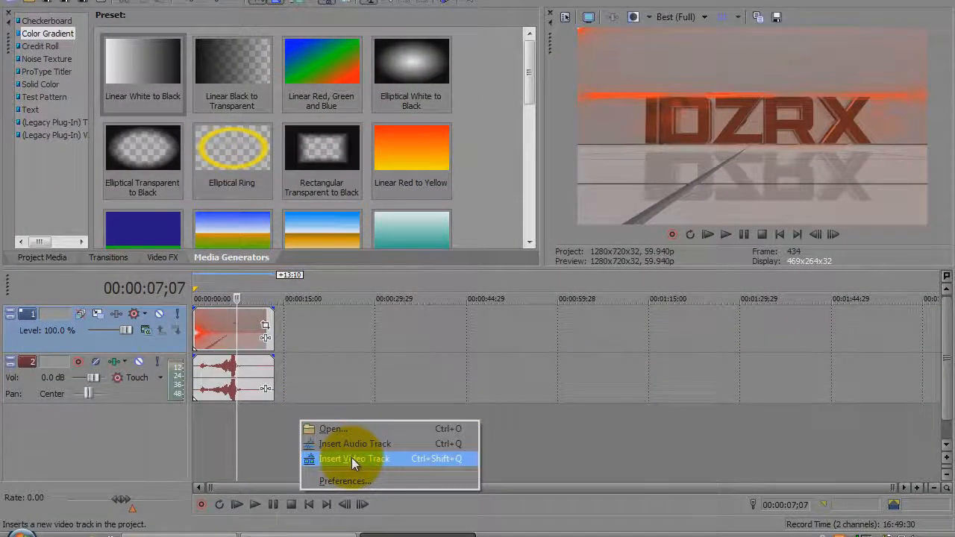
{"action": "left_click", "coordinate": [351, 458]}
{"action": "left_click_drag", "start_coordinate": [411, 93], "coordinate": [204, 341]}
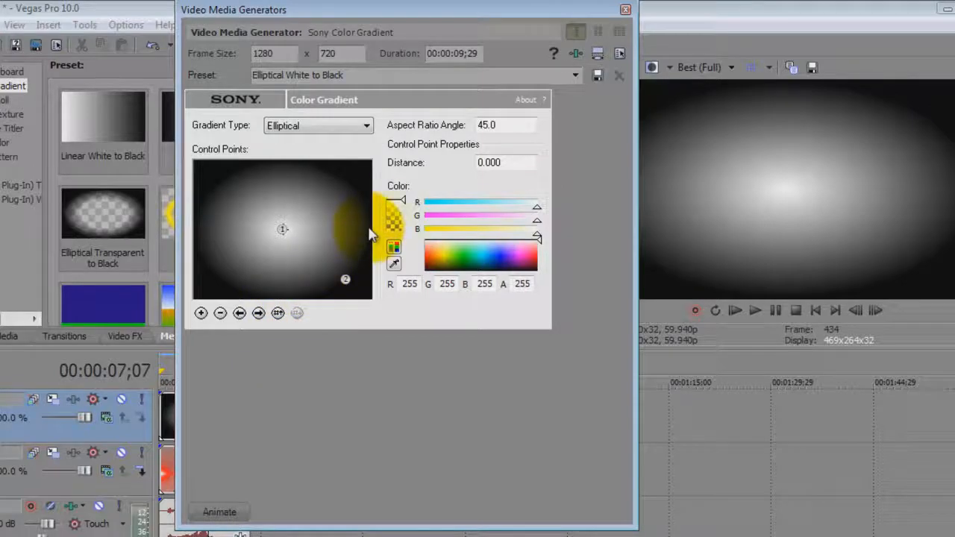
- Make the gradient's outer control point fully transparent and move it to a distance of about 0.526, with an aspect ratio angle of about 40.6
{"action": "left_click", "coordinate": [348, 279]}
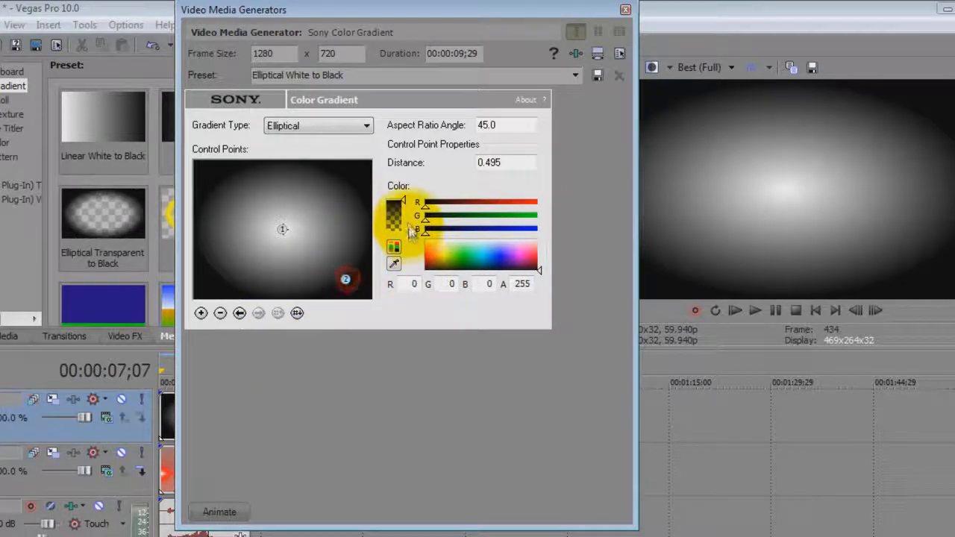
{"action": "left_click_drag", "start_coordinate": [400, 207], "coordinate": [390, 251]}
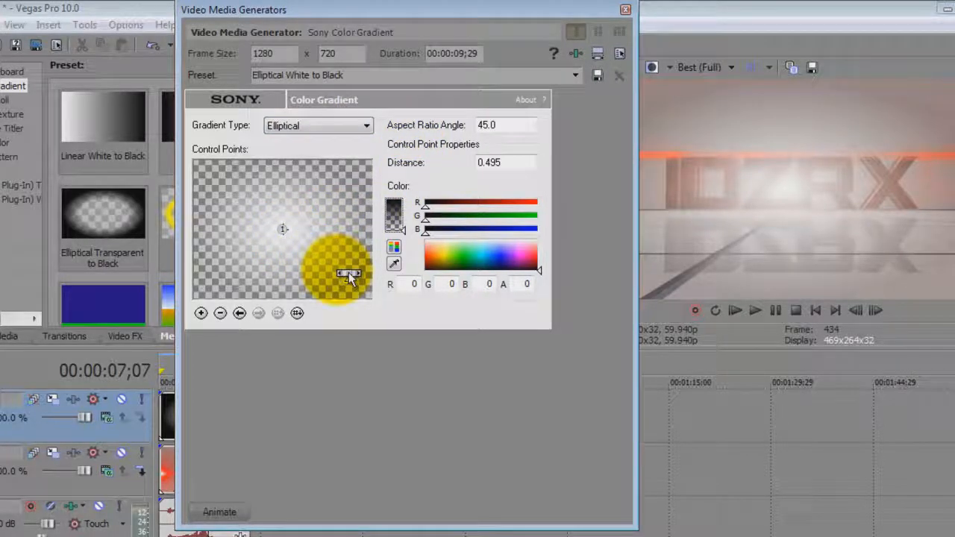
{"action": "left_click_drag", "start_coordinate": [341, 275], "coordinate": [351, 280]}
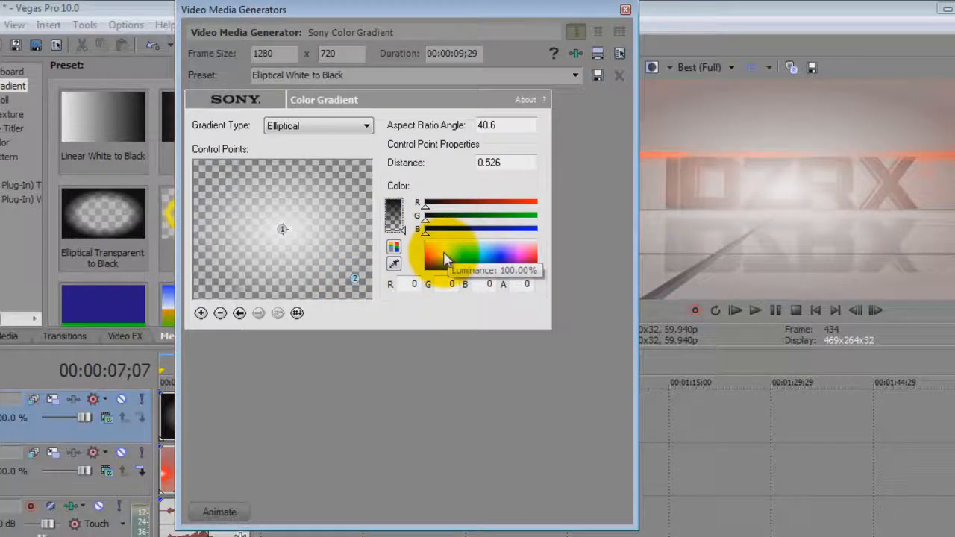
- Try yellow, pink and blue on the outer control point, ending with R 94, G 180, B 255 and alpha 0
{"action": "left_click", "coordinate": [444, 254]}
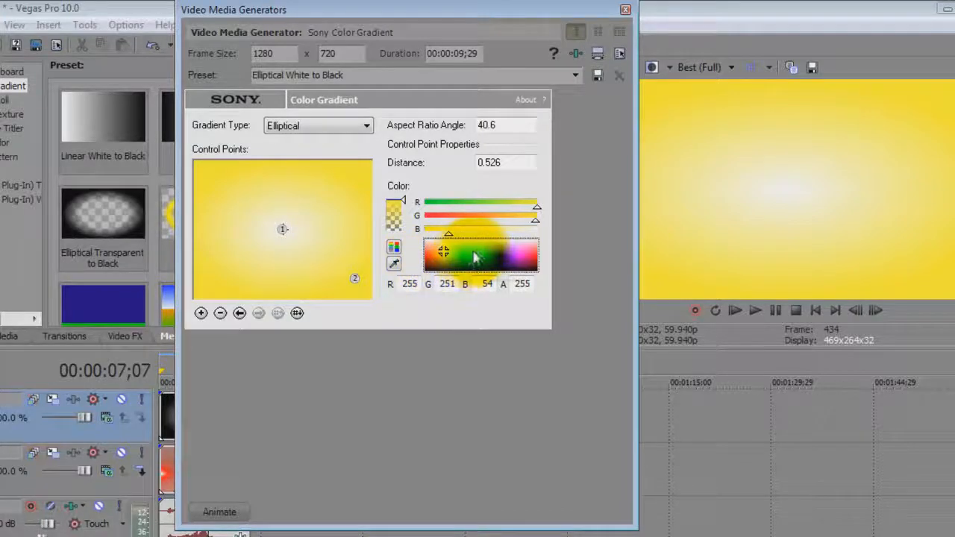
{"action": "left_click", "coordinate": [515, 242]}
{"action": "left_click", "coordinate": [490, 249]}
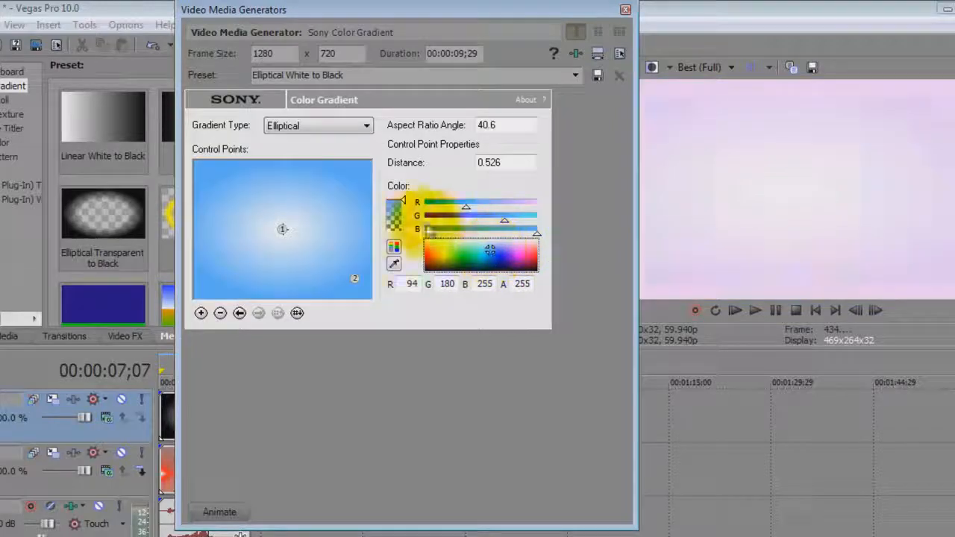
{"action": "left_click_drag", "start_coordinate": [397, 202], "coordinate": [401, 248]}
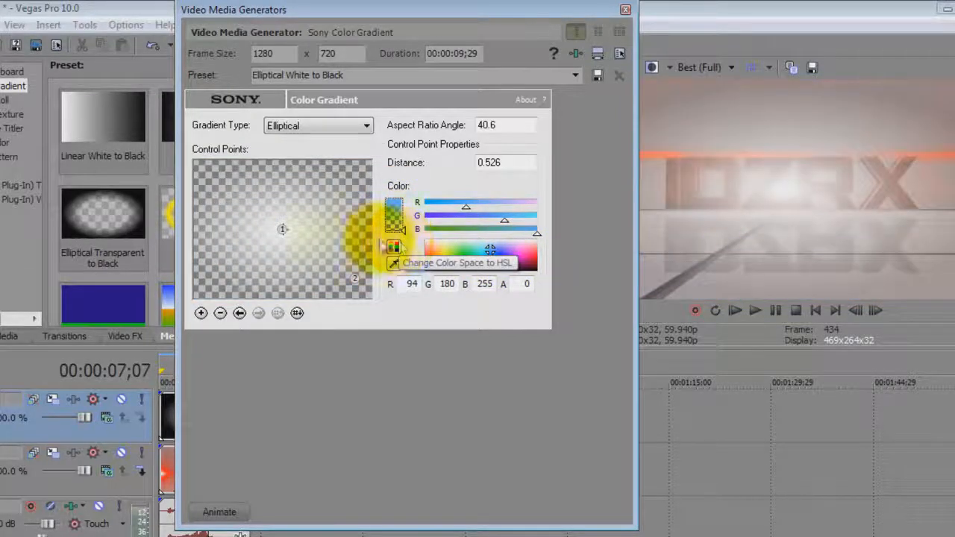
- Set the gradient's centre control point to pale yellow, about R 247, G 255, B 134, and close the generator settings
{"action": "left_click", "coordinate": [282, 230]}
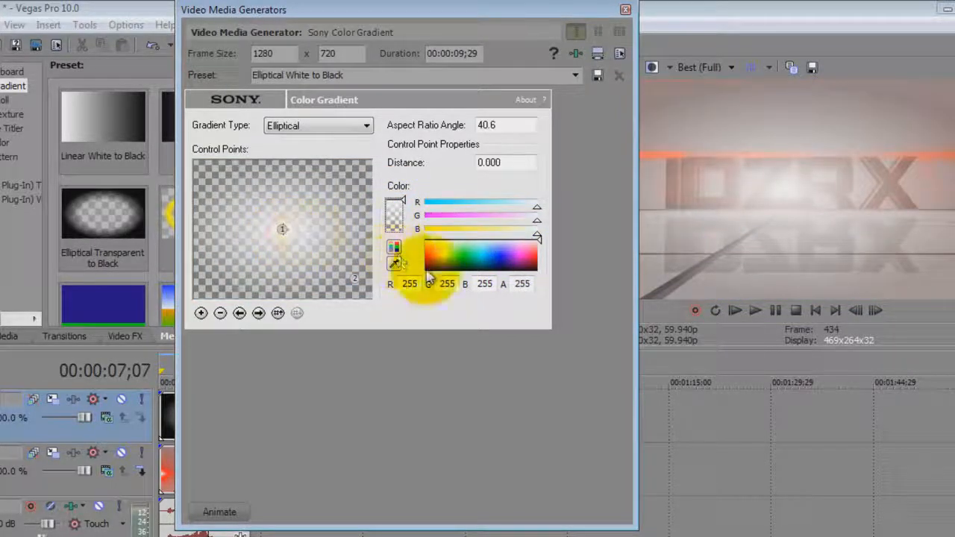
{"action": "left_click_drag", "start_coordinate": [433, 235], "coordinate": [420, 234]}
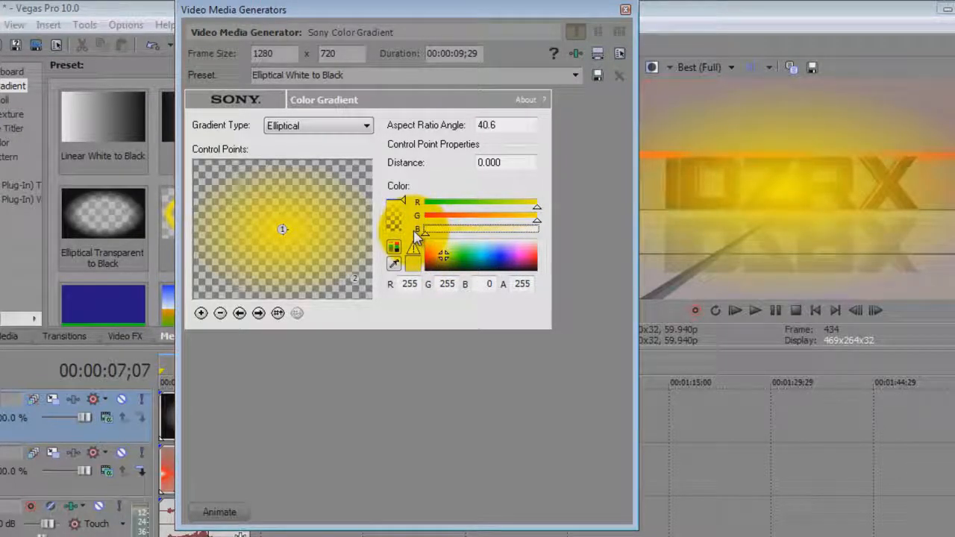
{"action": "left_click", "coordinate": [443, 252]}
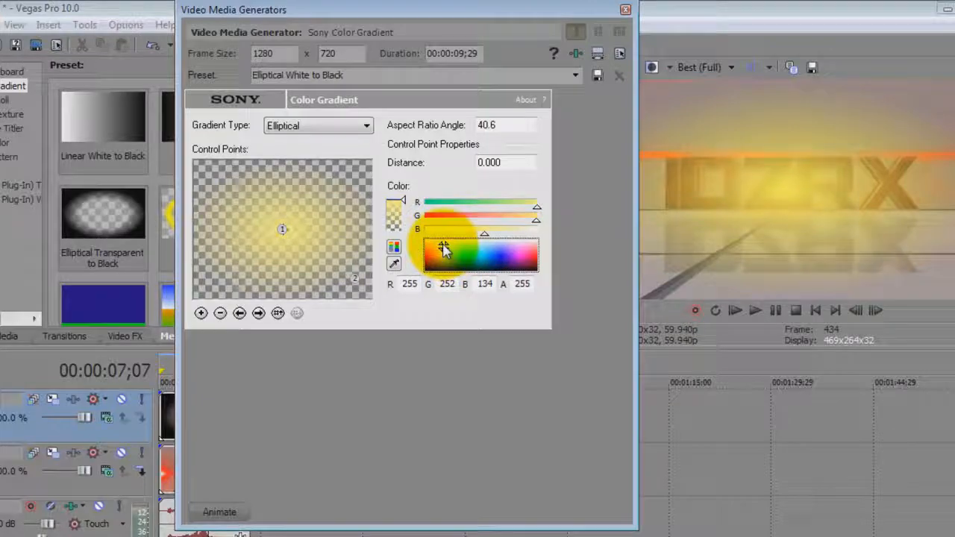
{"action": "mouse_move", "coordinate": [444, 252]}
{"action": "left_mouse_down"}
{"action": "mouse_move", "coordinate": [478, 247]}
{"action": "mouse_move", "coordinate": [446, 247]}
{"action": "left_mouse_up"}
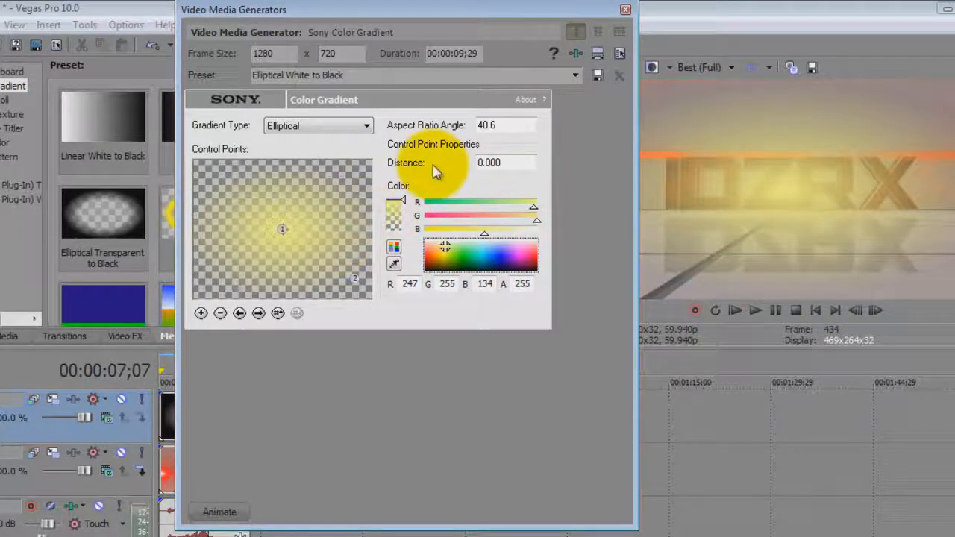
{"action": "left_click", "coordinate": [626, 11]}
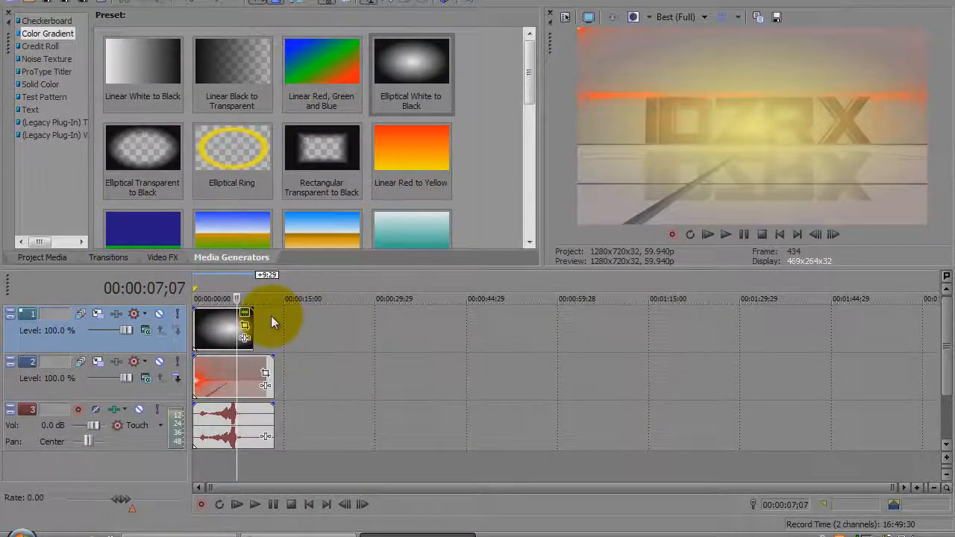
- Shift the gradient track to the upper left of the frame, about X -901, Y 247, with Track Motion
{"action": "left_click", "coordinate": [97, 315]}
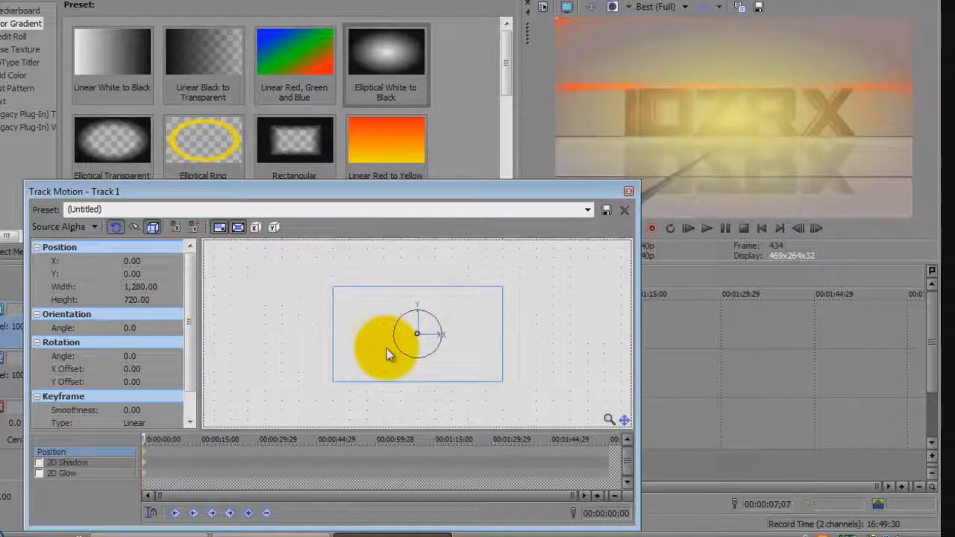
{"action": "mouse_move", "coordinate": [407, 344]}
{"action": "left_mouse_down"}
{"action": "mouse_move", "coordinate": [329, 332]}
{"action": "mouse_move", "coordinate": [262, 289]}
{"action": "mouse_move", "coordinate": [291, 297]}
{"action": "mouse_move", "coordinate": [289, 312]}
{"action": "left_mouse_up"}
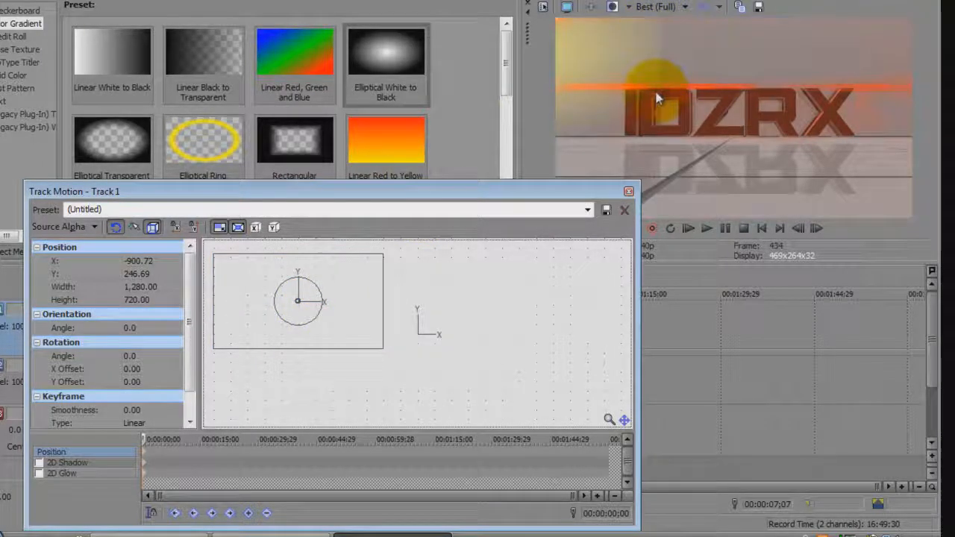
{"action": "left_click", "coordinate": [628, 194]}
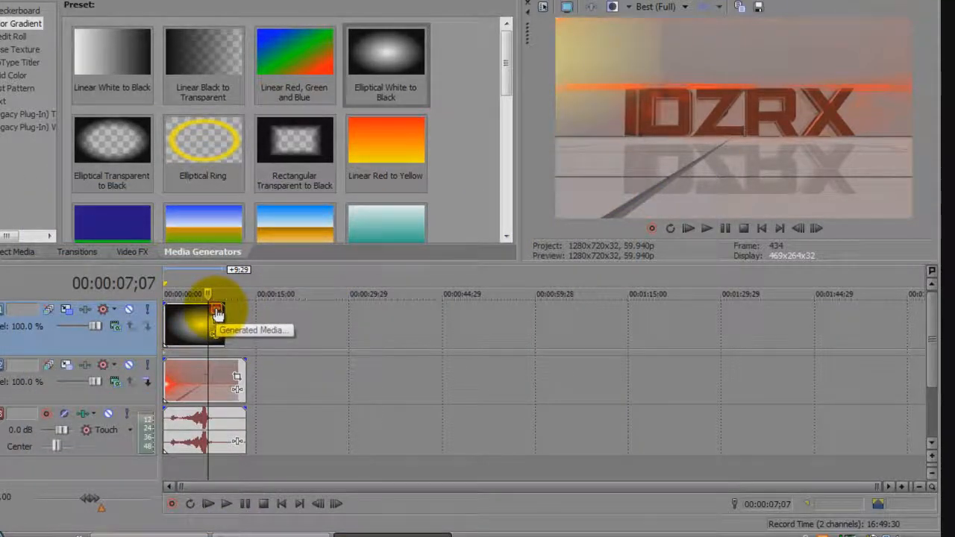
- Reopen the gradient's generated media settings and shrink the ellipse to a distance of about 0.436 and an angle of about 33.8
{"action": "left_click", "coordinate": [217, 314]}
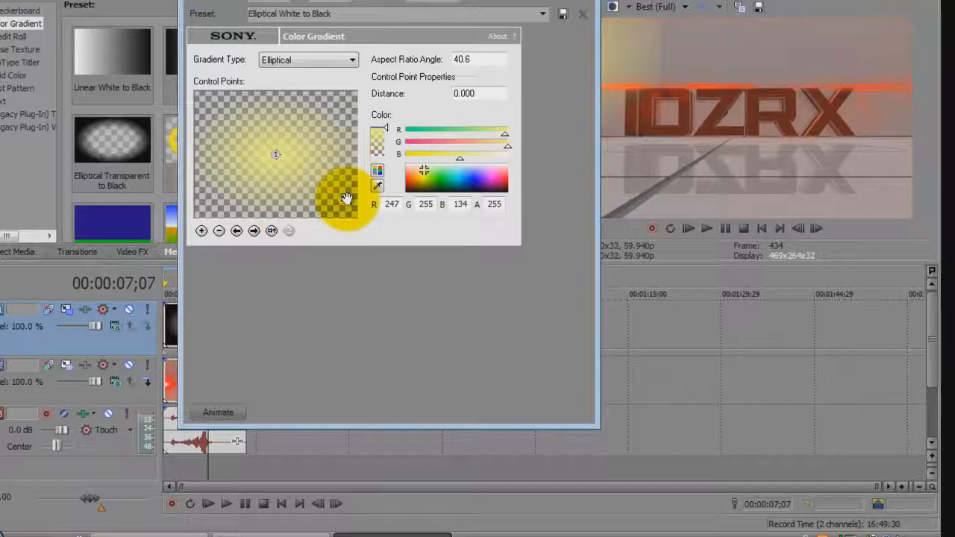
{"action": "left_click_drag", "start_coordinate": [344, 203], "coordinate": [340, 198]}
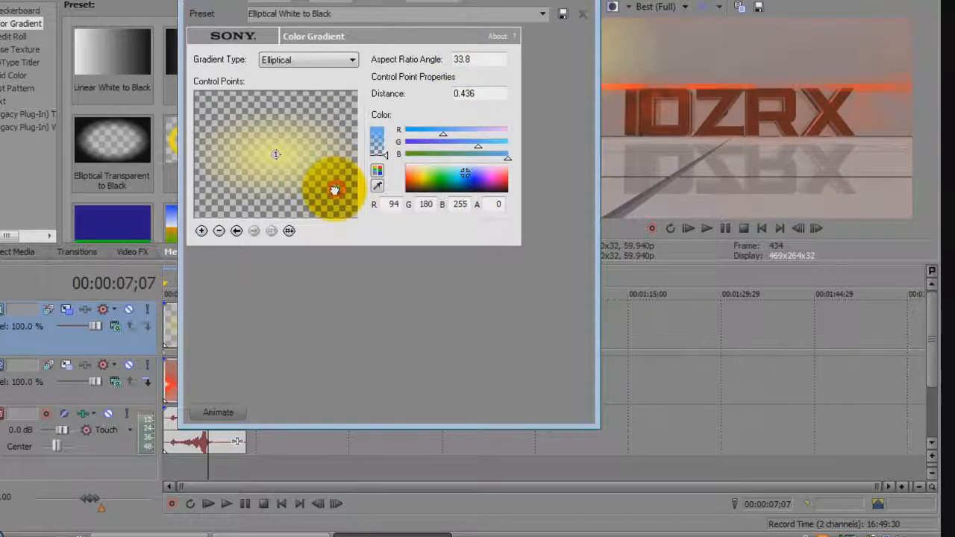
{"action": "left_click", "coordinate": [583, 14]}
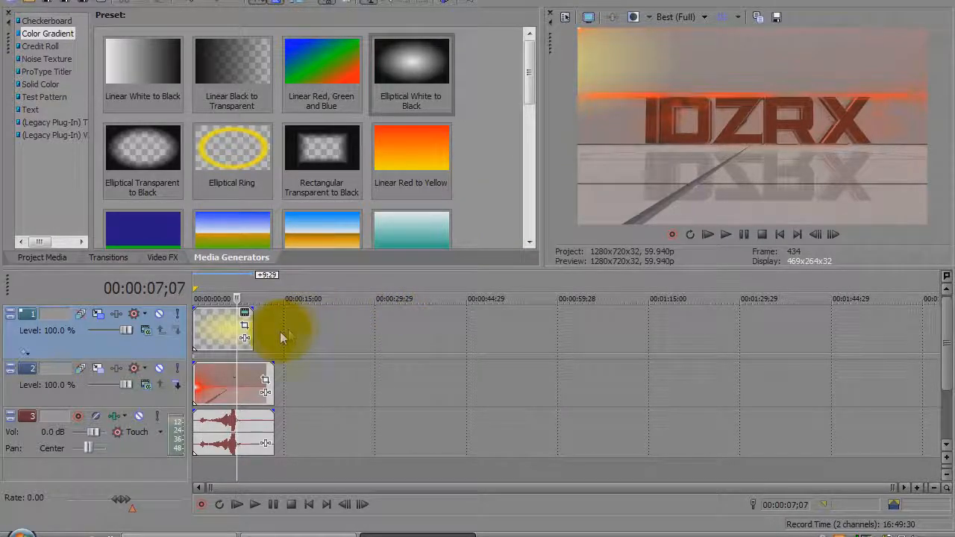
- Delete the gradient event from the timeline and remove its video track
{"action": "left_click", "coordinate": [214, 337]}
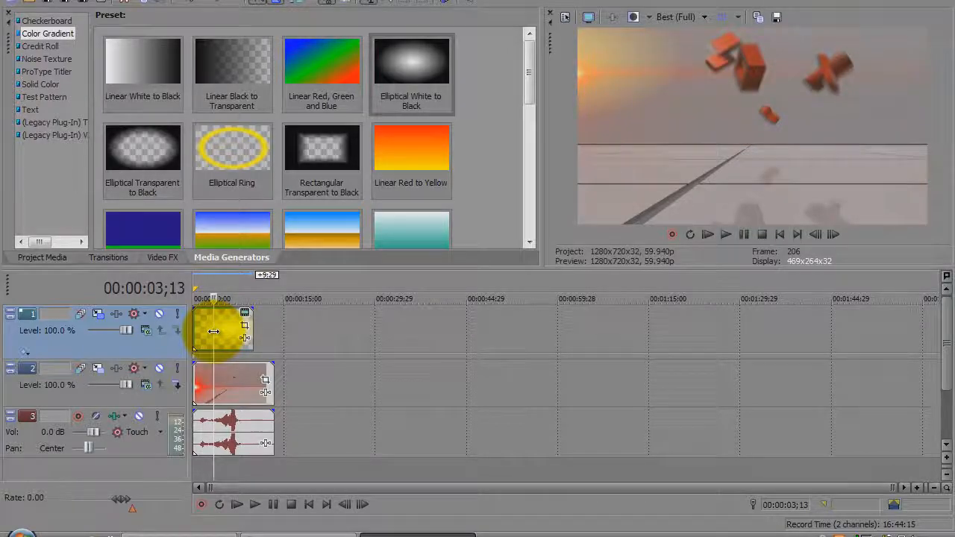
{"action": "key", "text": "Delete"}
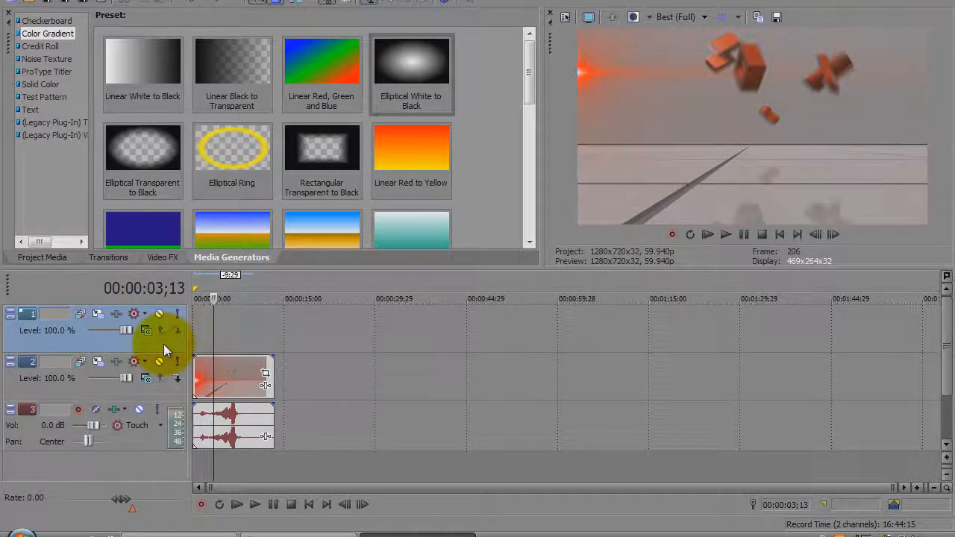
{"action": "right_click", "coordinate": [88, 341]}
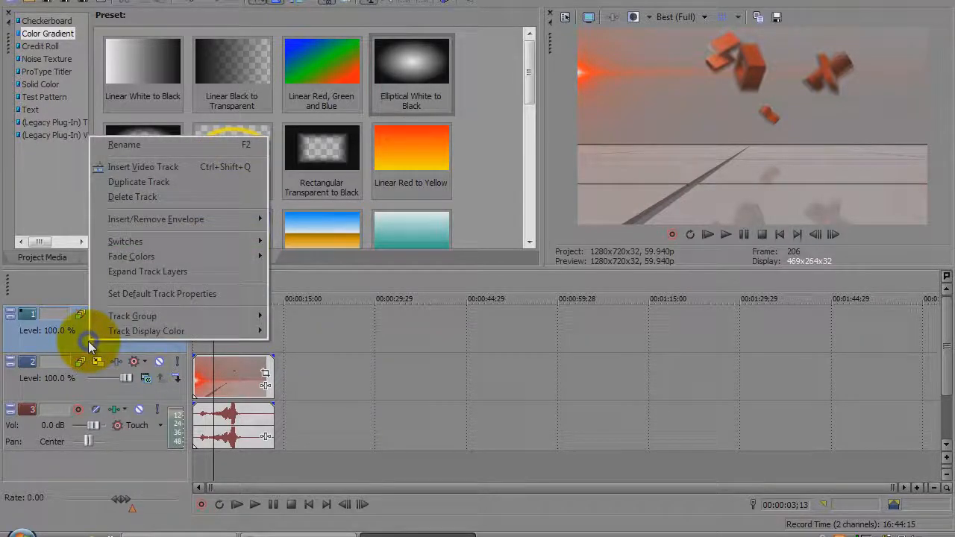
{"action": "left_click", "coordinate": [165, 198]}
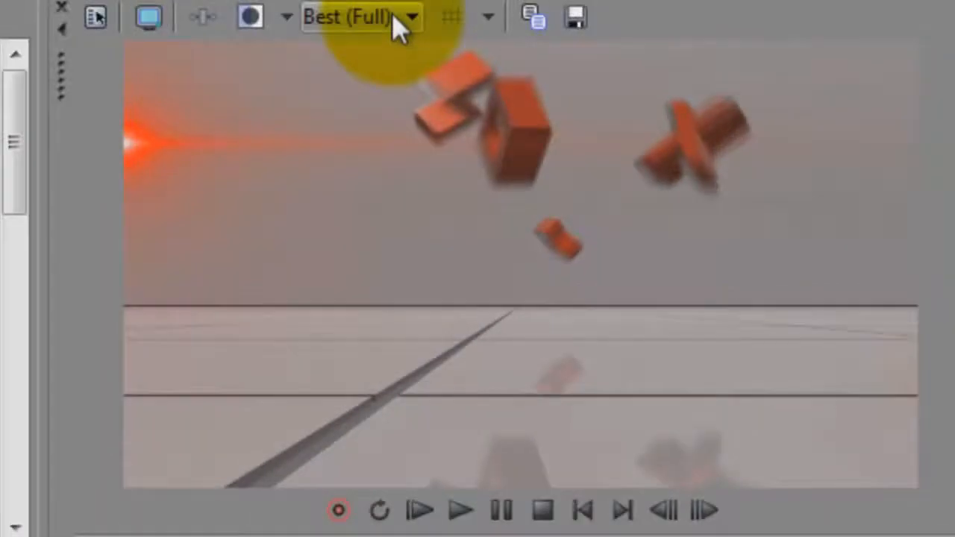
- Look through the video preview quality levels and choose Best (Full)
{"action": "left_click", "coordinate": [394, 18]}
{"action": "mouse_move", "coordinate": [444, 171]}
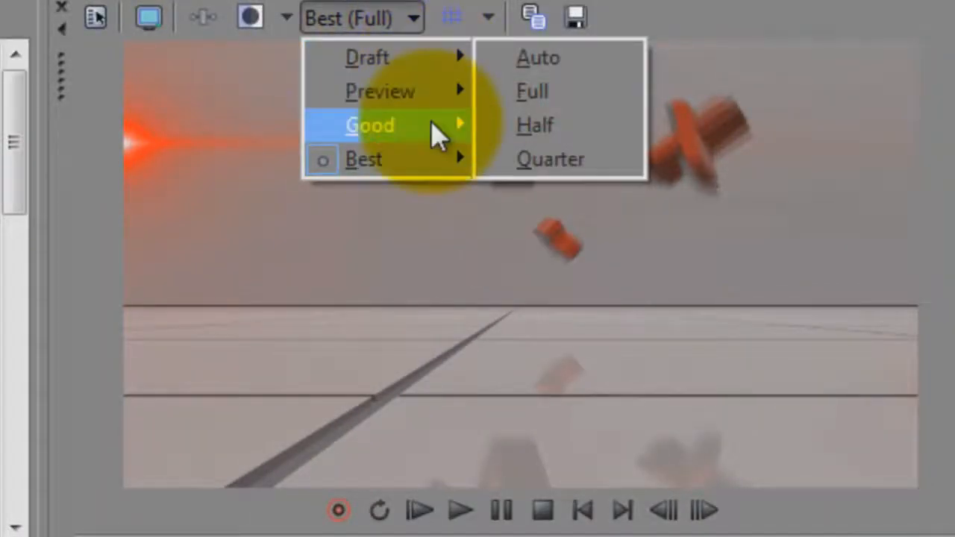
{"action": "left_click", "coordinate": [515, 200]}
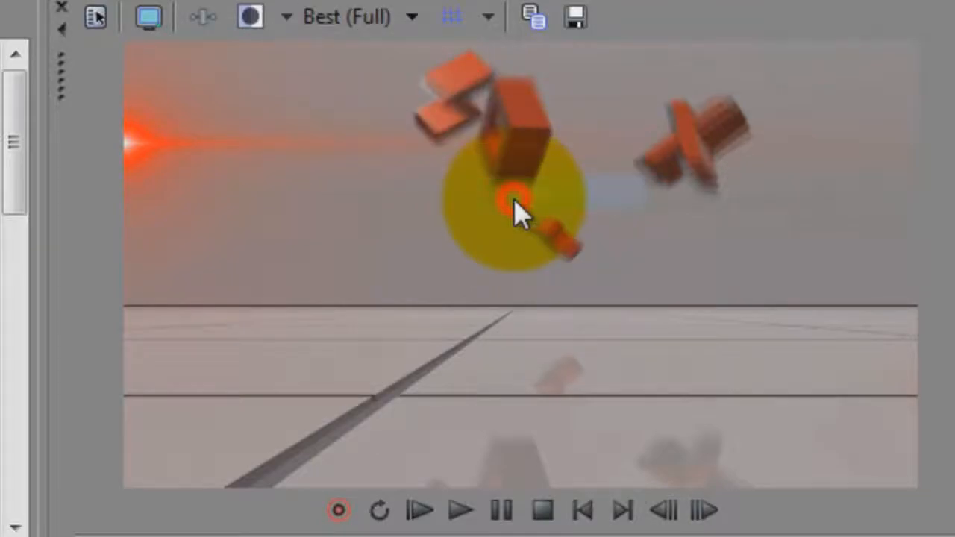
- Stop playback and return the playhead to the start of the timeline
{"action": "left_click", "coordinate": [582, 511]}
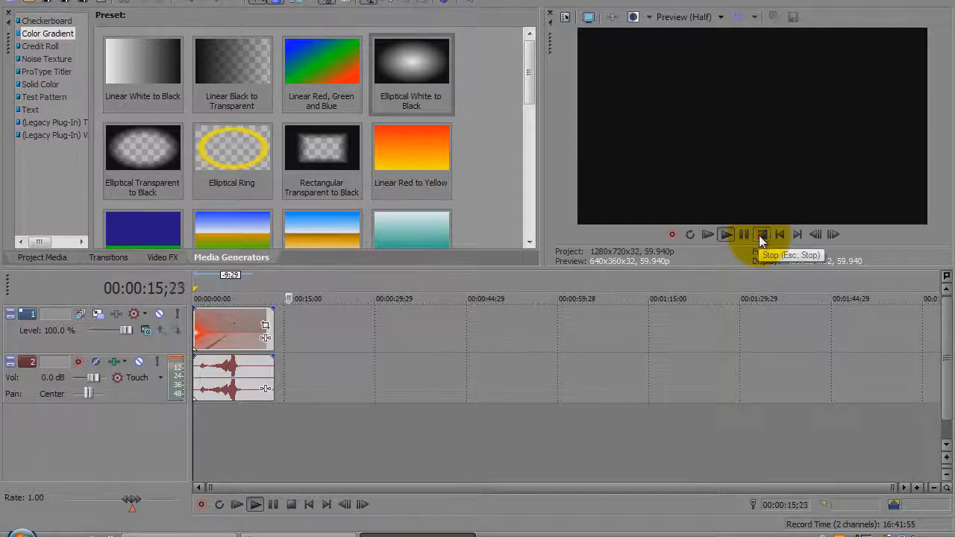
{"action": "left_click", "coordinate": [761, 235]}
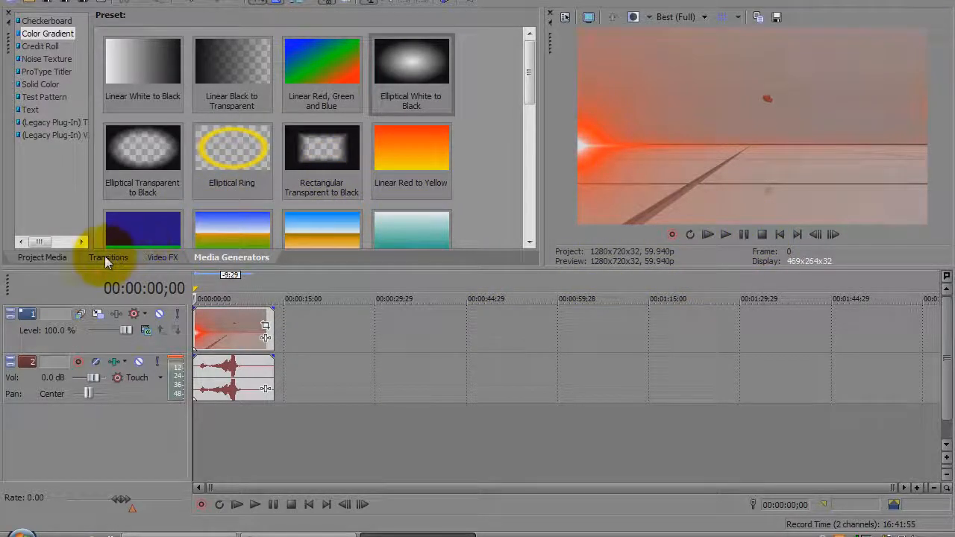
- Look through the Brightness and Contrast presets among the video effects, including Brighter, Mw2 and Grey
{"action": "left_click", "coordinate": [163, 258]}
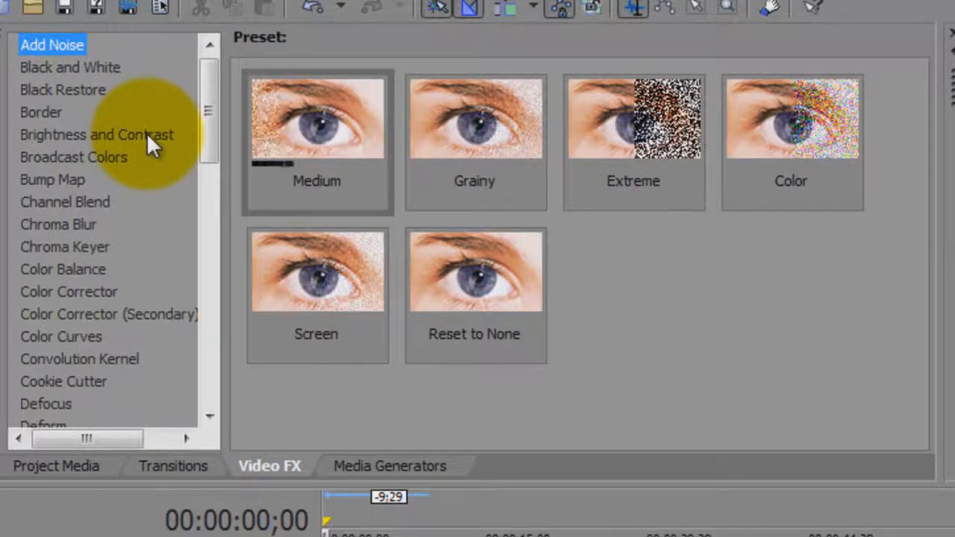
{"action": "left_click", "coordinate": [124, 134]}
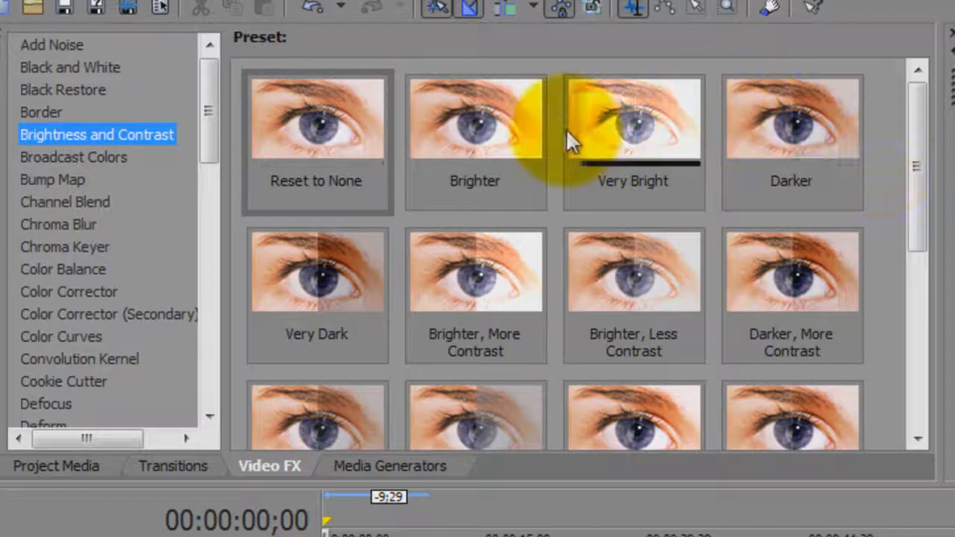
{"action": "left_click", "coordinate": [497, 150]}
{"action": "left_click_drag", "start_coordinate": [913, 177], "coordinate": [912, 270]}
{"action": "left_click", "coordinate": [657, 291]}
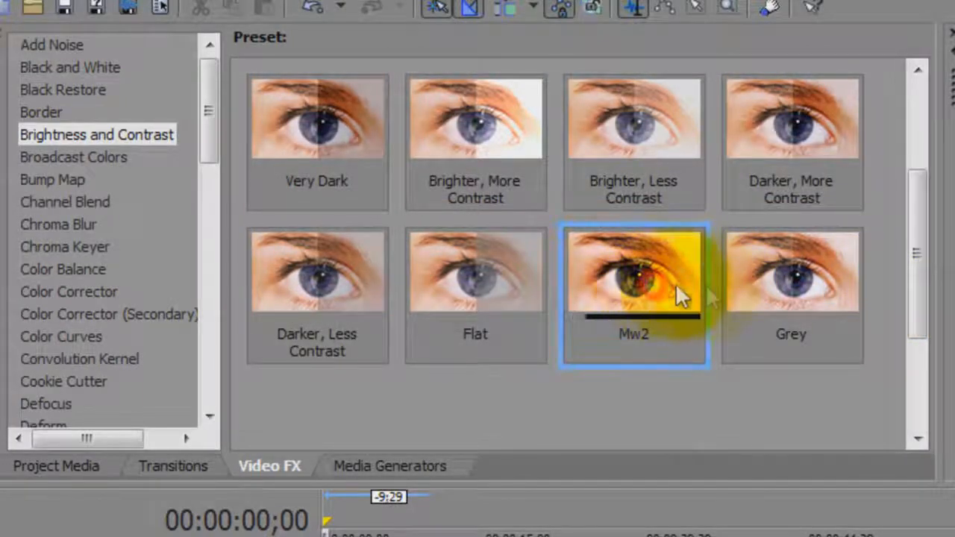
{"action": "left_click", "coordinate": [780, 295]}
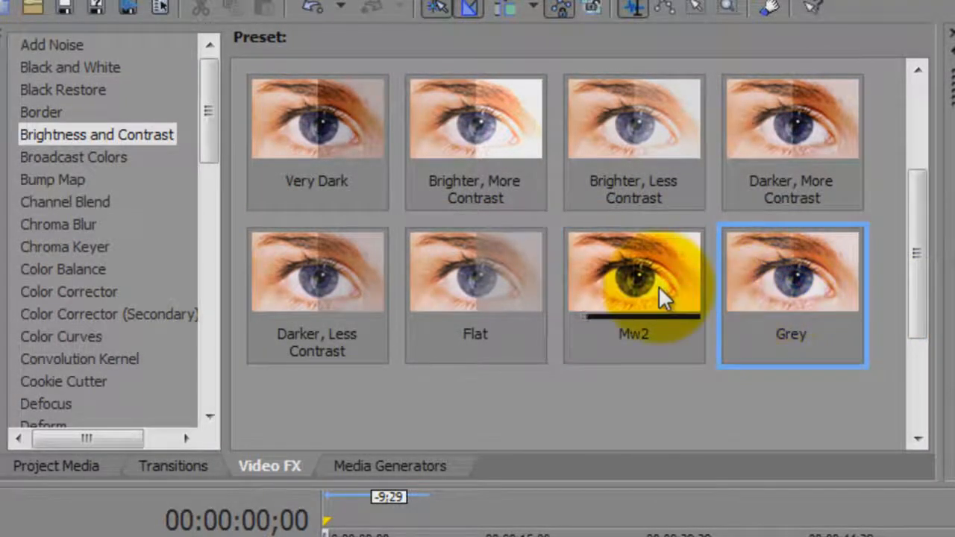
{"action": "left_click", "coordinate": [658, 286]}
{"action": "left_click", "coordinate": [794, 299]}
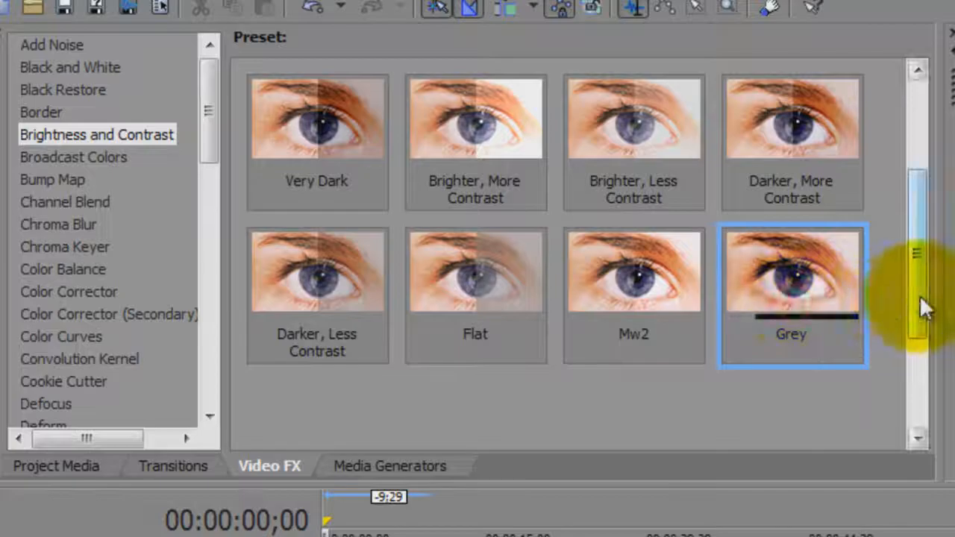
{"action": "left_click_drag", "start_coordinate": [925, 310], "coordinate": [921, 206]}
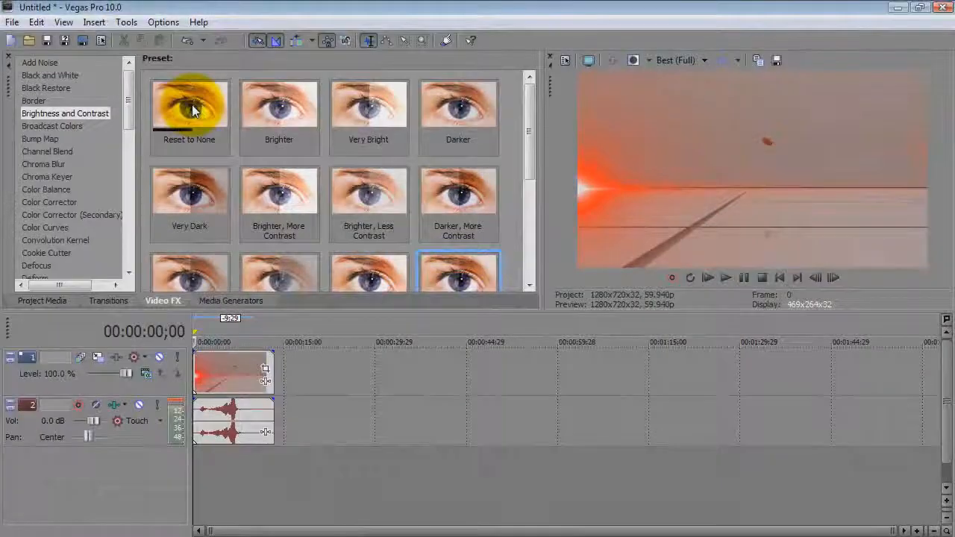
- Apply Brightness and Contrast to the video event with brightness -0.16, contrast 0.27 and contrast center 0.42, and name the preset Tutorial
{"action": "left_click_drag", "start_coordinate": [193, 111], "coordinate": [215, 373]}
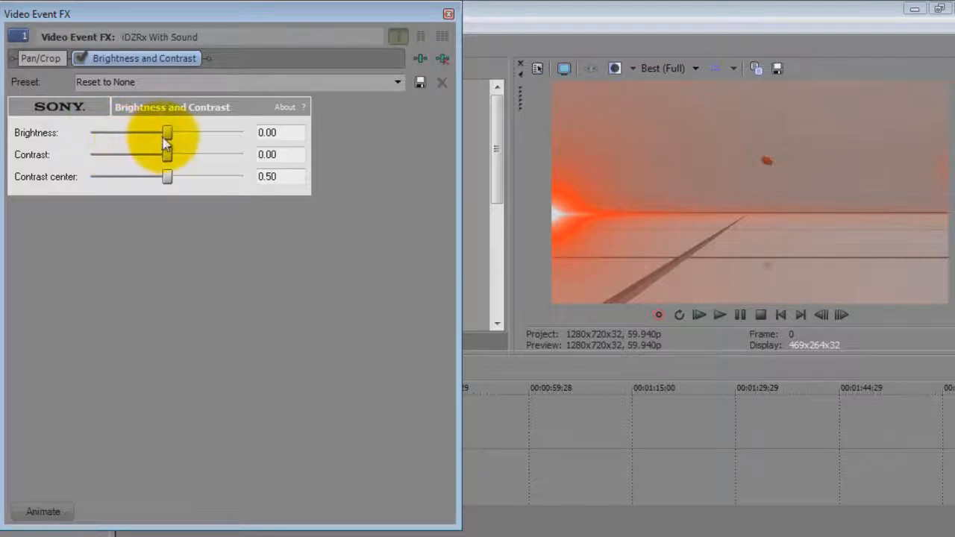
{"action": "mouse_move", "coordinate": [165, 140]}
{"action": "left_mouse_down"}
{"action": "mouse_move", "coordinate": [195, 140]}
{"action": "mouse_move", "coordinate": [157, 140]}
{"action": "left_mouse_up"}
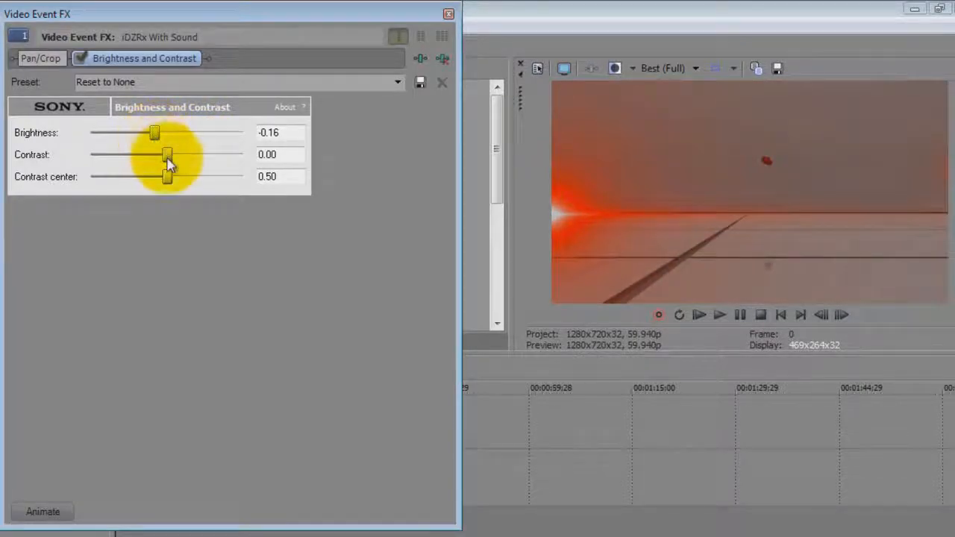
{"action": "left_click_drag", "start_coordinate": [168, 163], "coordinate": [159, 185]}
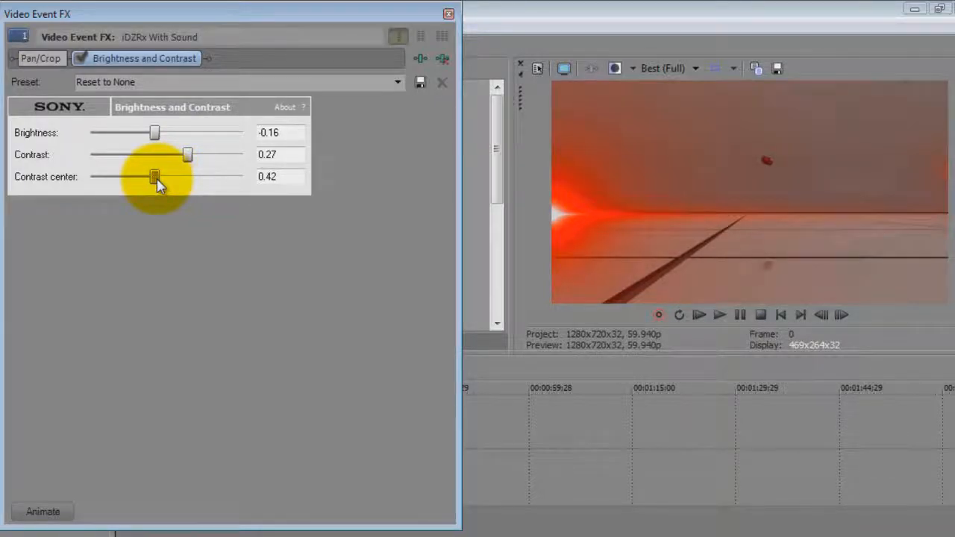
{"action": "left_click", "coordinate": [254, 82]}
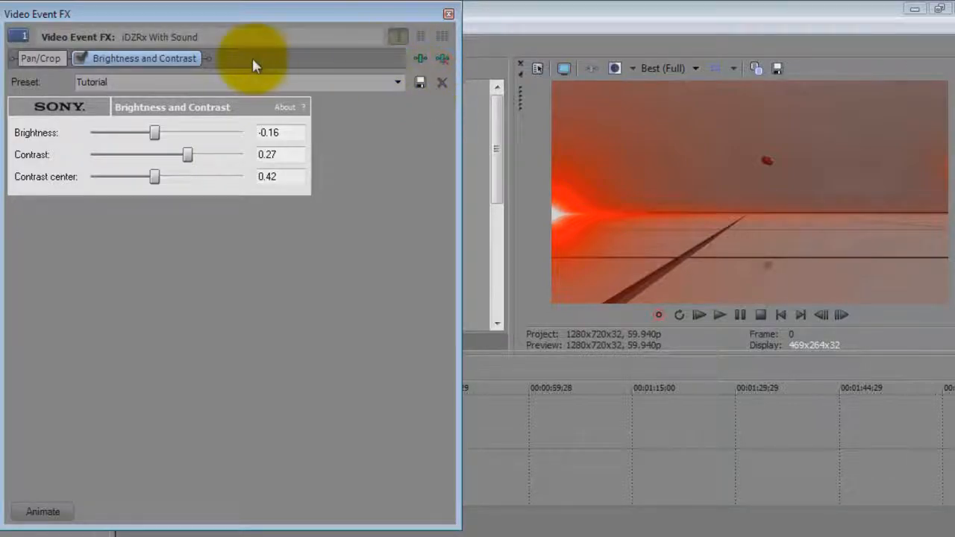
- Switch the Brightness and Contrast effect off and on several times to compare the picture, leaving it enabled
{"action": "left_click", "coordinate": [78, 57]}
{"action": "left_click", "coordinate": [77, 57]}
{"action": "left_click", "coordinate": [78, 56]}
{"action": "left_click", "coordinate": [78, 56]}
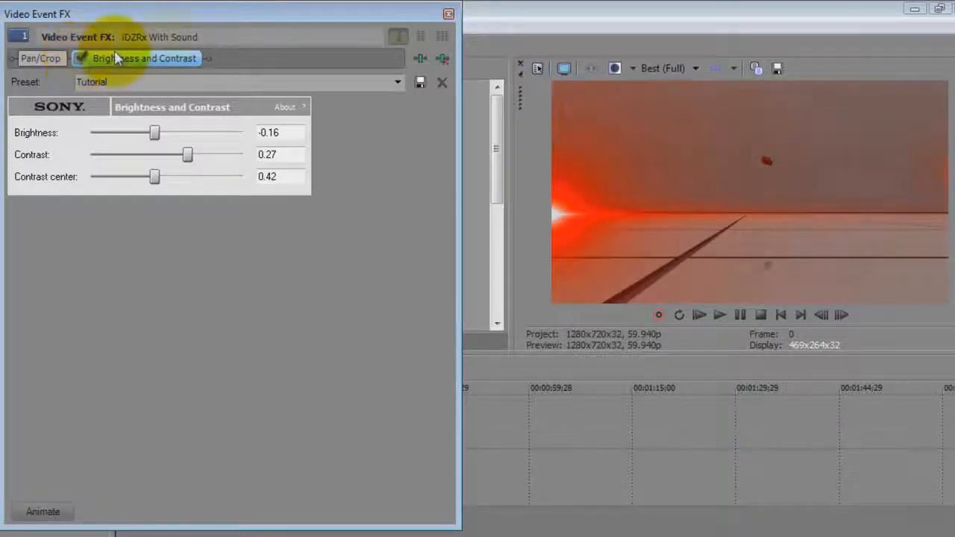
{"action": "left_click", "coordinate": [78, 57]}
{"action": "left_click", "coordinate": [78, 57]}
{"action": "left_click", "coordinate": [79, 58]}
{"action": "left_click", "coordinate": [78, 57]}
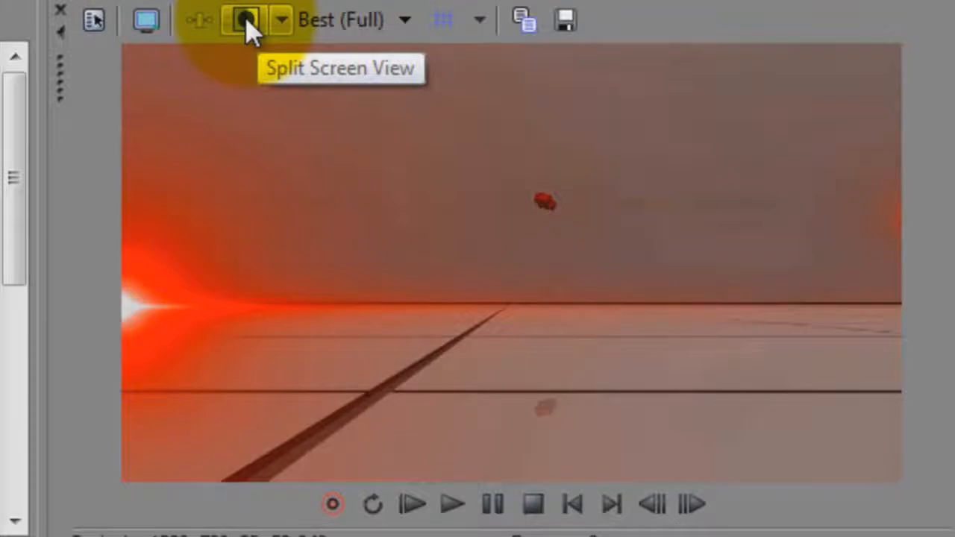
- Compare the effect with its bypassed version in Split Screen View on the left half, right half and whole frame, ending with the split view off
{"action": "left_click", "coordinate": [247, 24]}
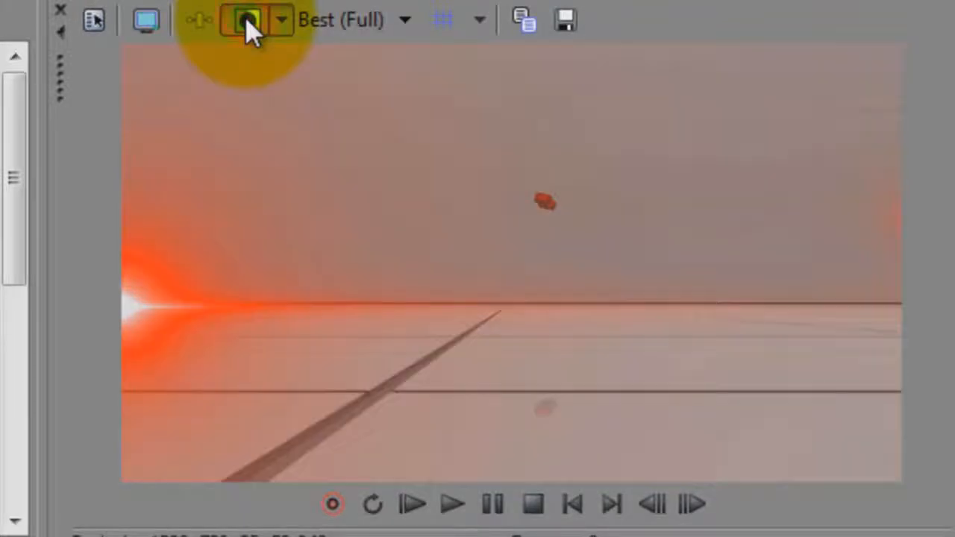
{"action": "left_click", "coordinate": [247, 24]}
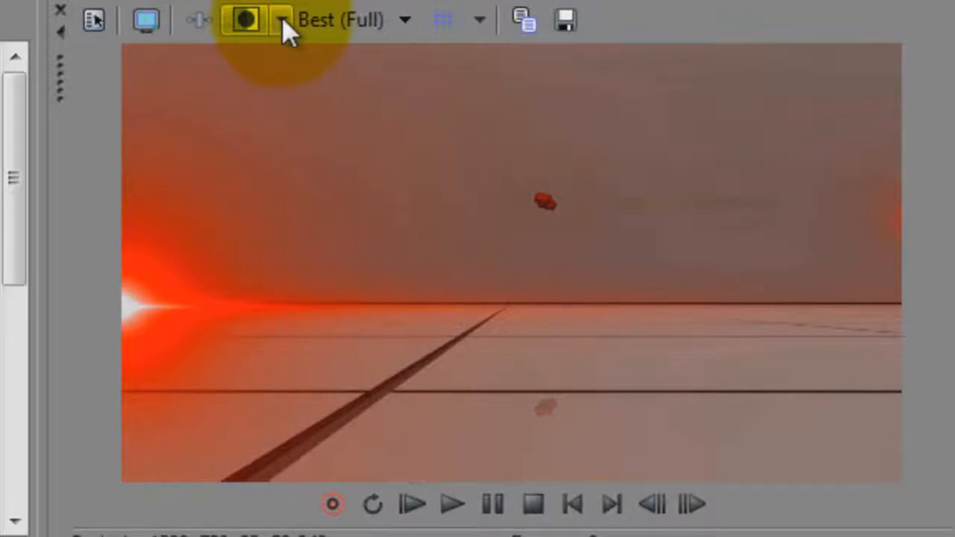
{"action": "left_click", "coordinate": [283, 20]}
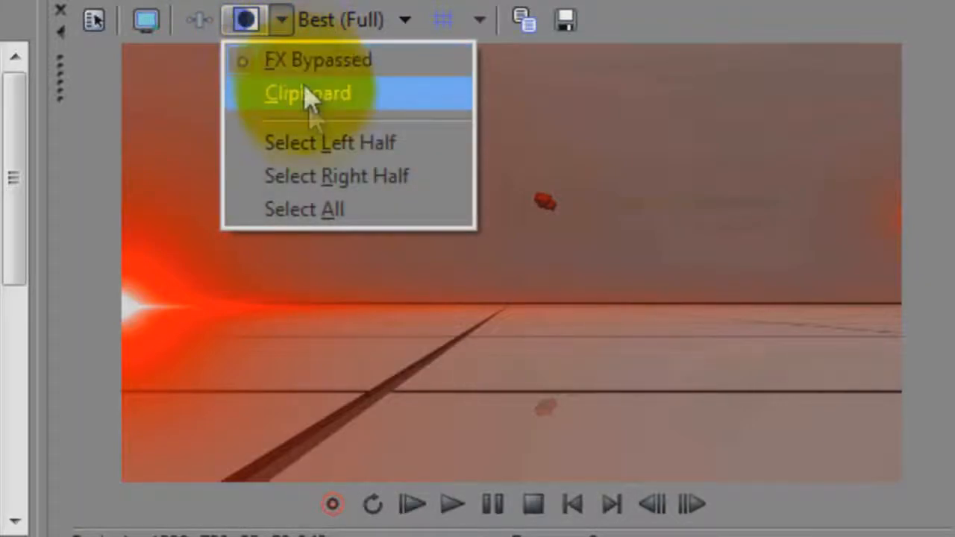
{"action": "left_click", "coordinate": [410, 148]}
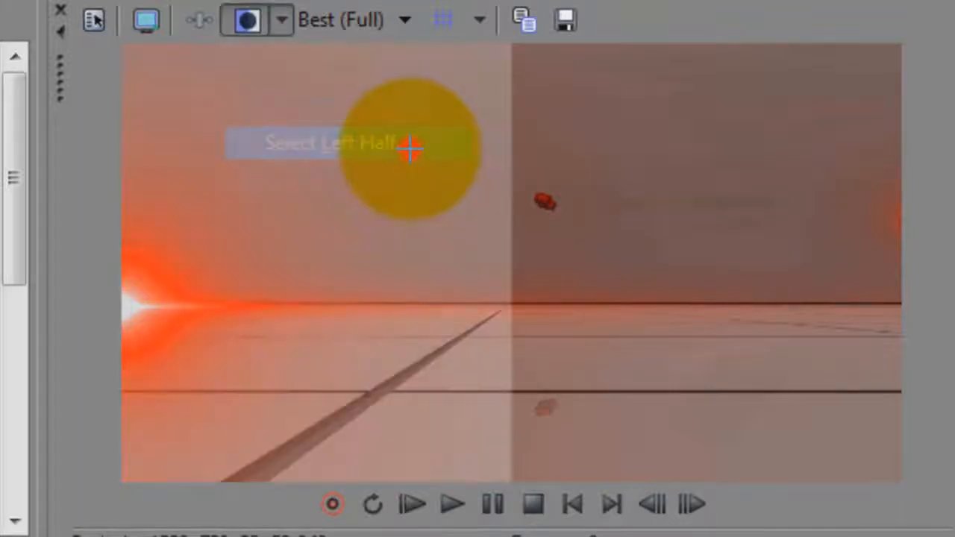
{"action": "left_click", "coordinate": [283, 20]}
{"action": "left_click", "coordinate": [331, 179]}
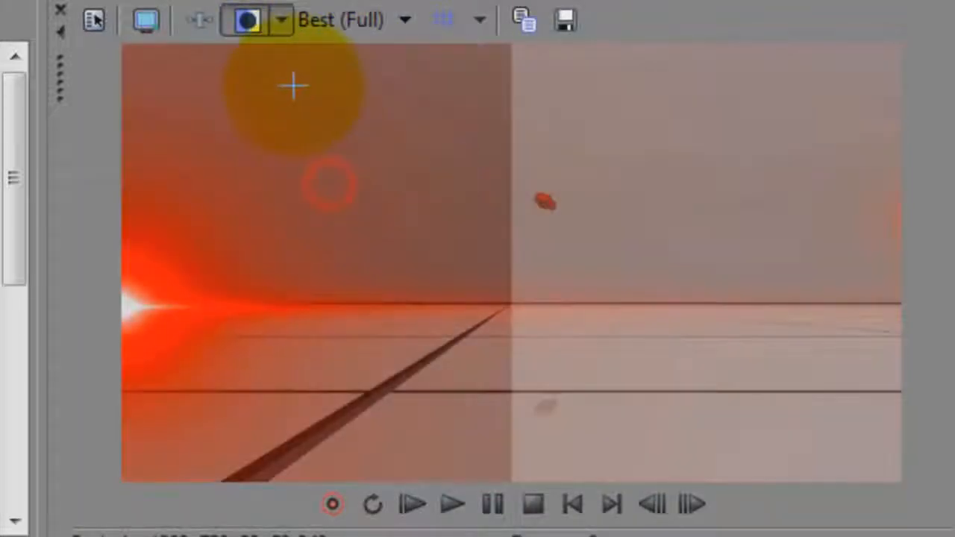
{"action": "left_click", "coordinate": [282, 23]}
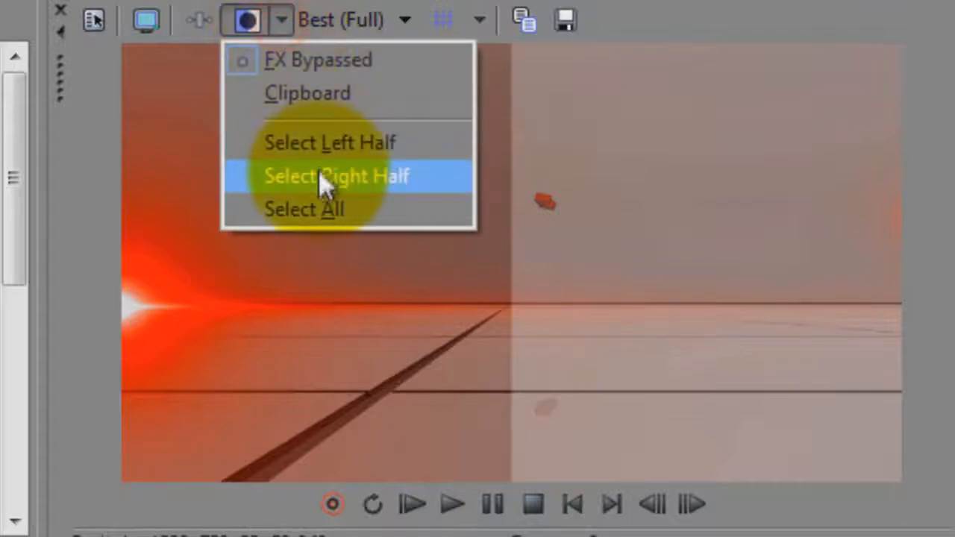
{"action": "left_click", "coordinate": [321, 210]}
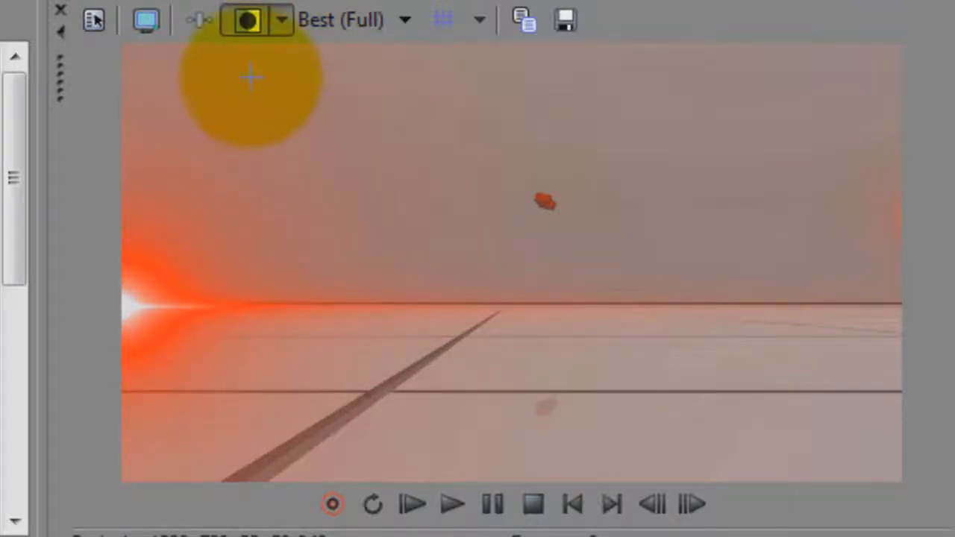
{"action": "left_click", "coordinate": [246, 20]}
{"action": "left_click", "coordinate": [247, 21]}
{"action": "left_click", "coordinate": [246, 21]}
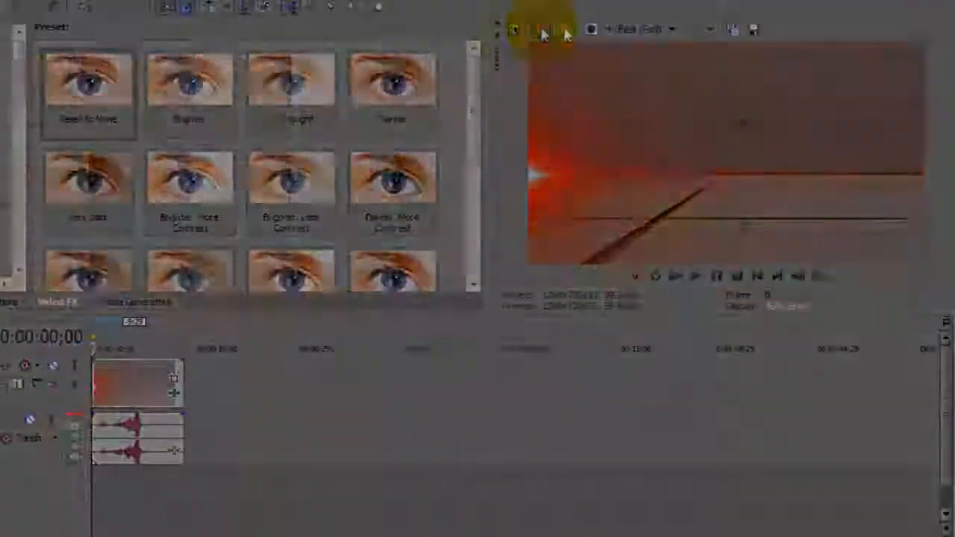
- View the video preview full screen on the external monitor and return to the editing window
{"action": "left_click", "coordinate": [147, 21]}
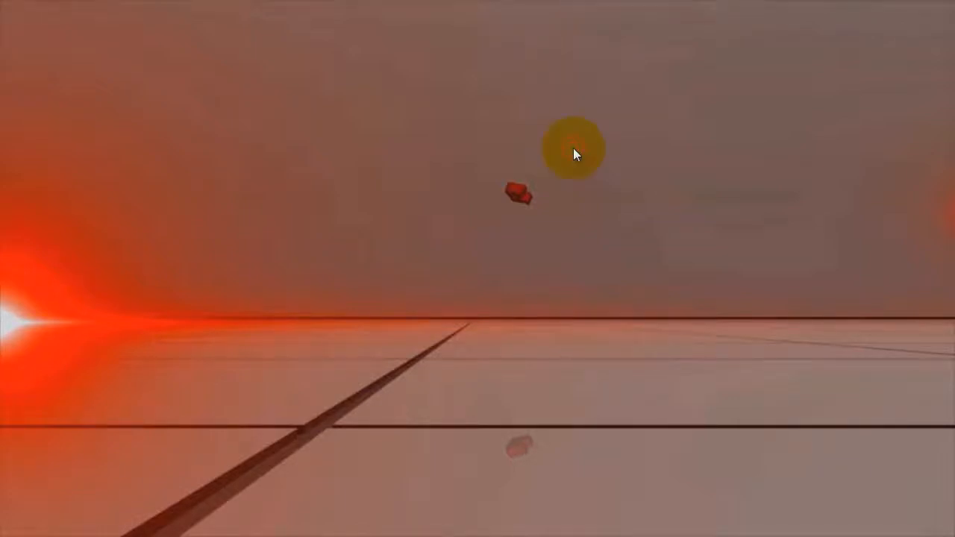
{"action": "key", "text": "Escape"}
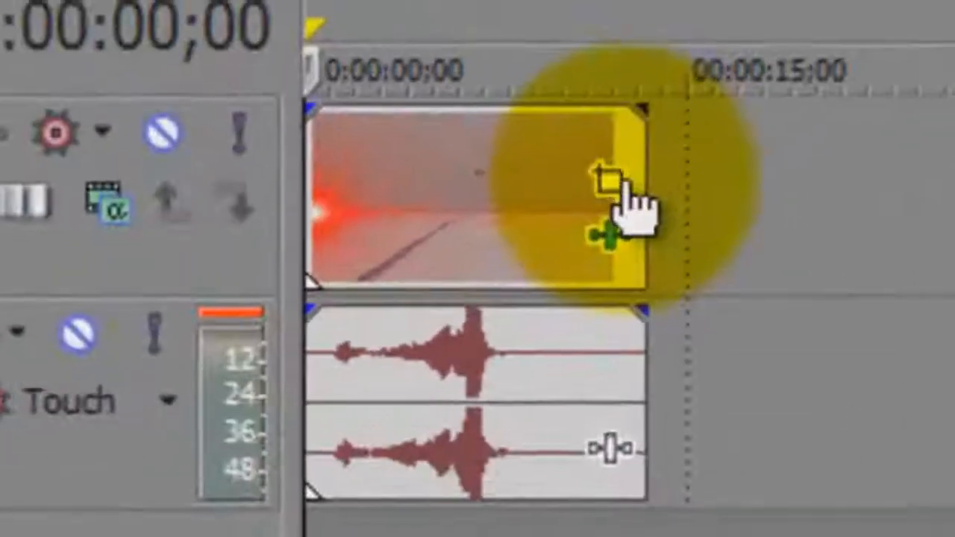
- Crop the video event slightly around its centre to a width of 1,274.0 and a height of 716.6 with Event Pan/Crop
{"action": "left_click", "coordinate": [613, 180]}
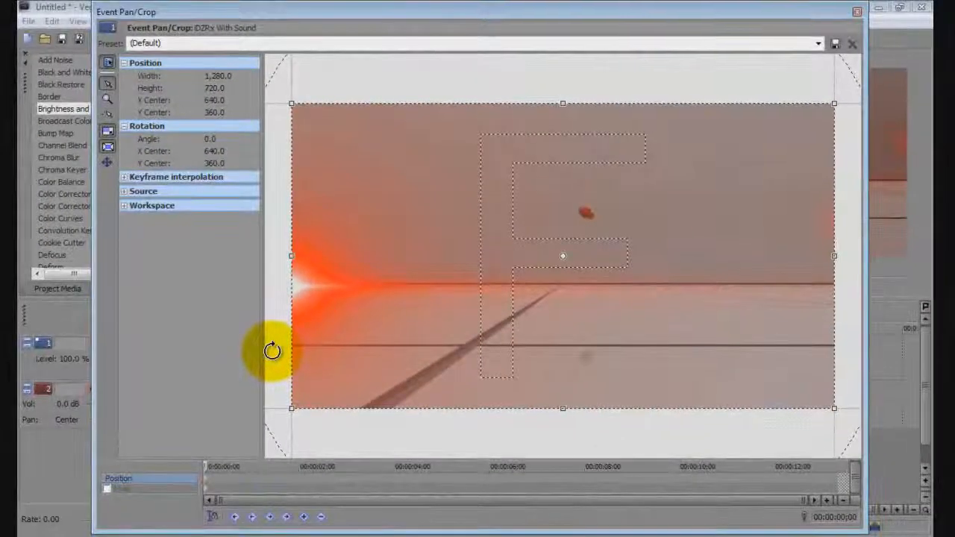
{"action": "left_click", "coordinate": [855, 18]}
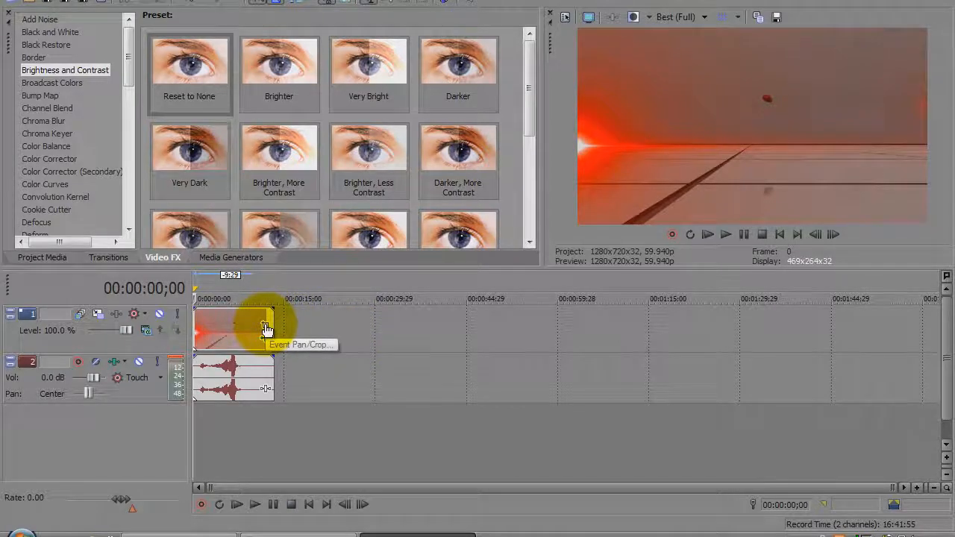
{"action": "left_click", "coordinate": [266, 329]}
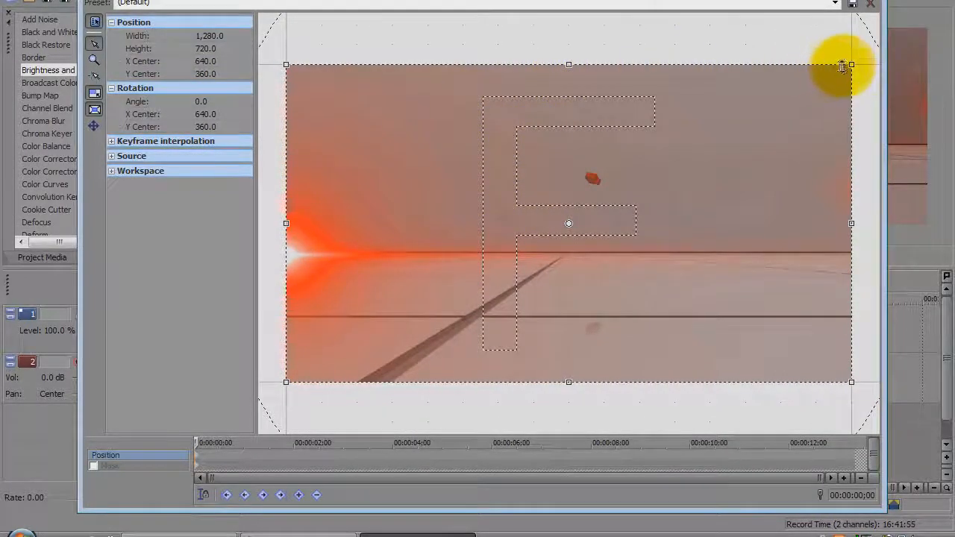
{"action": "left_click_drag", "start_coordinate": [852, 65], "coordinate": [852, 65]}
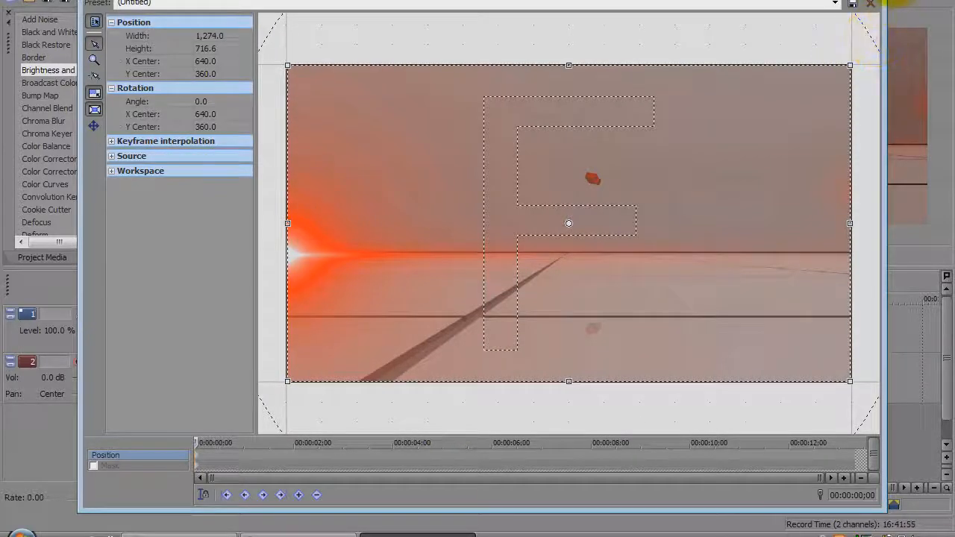
{"action": "left_click", "coordinate": [870, 3]}
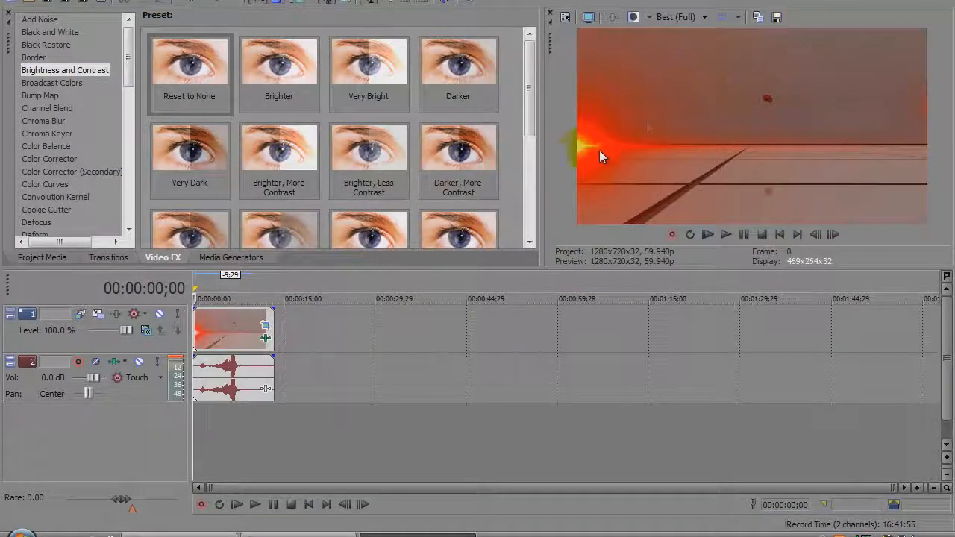